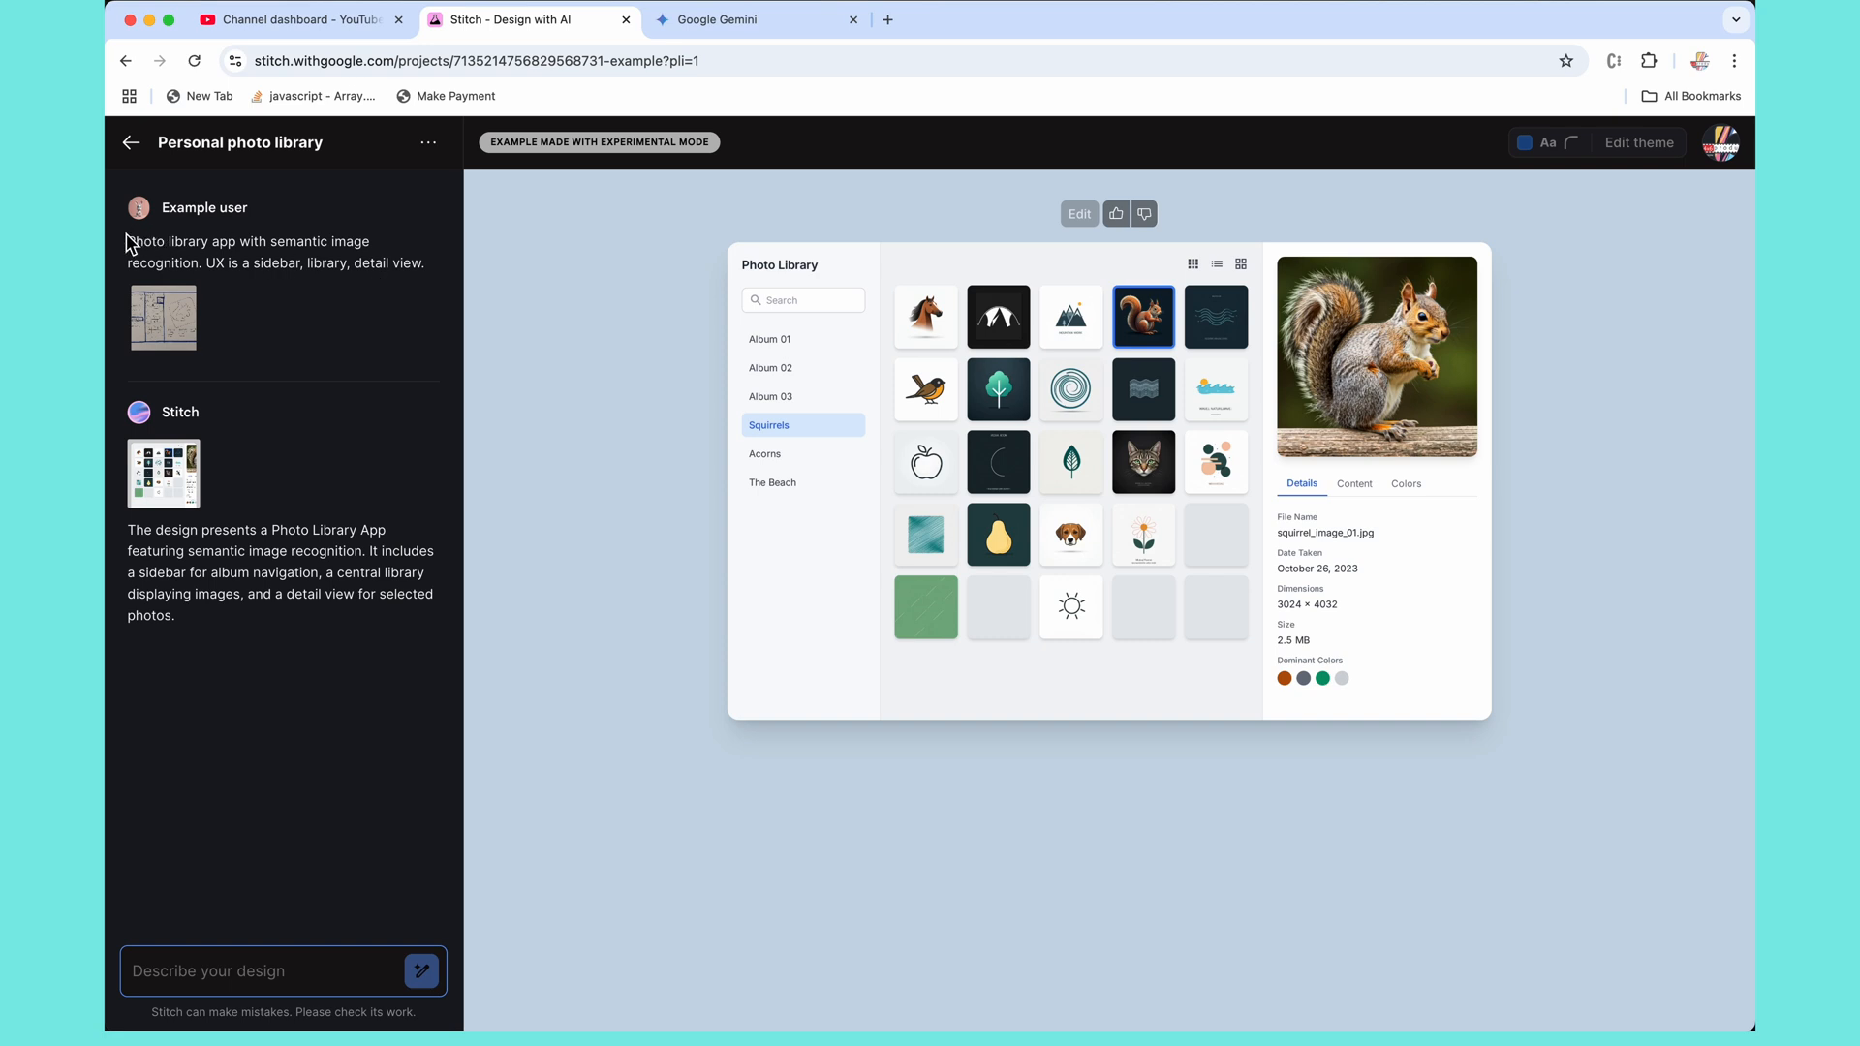
Step: Examine the Personal photo library example's prompt and its attached hand-drawn reference sketch
left_click_drag(130, 240, 449, 278)
left_click(205, 337)
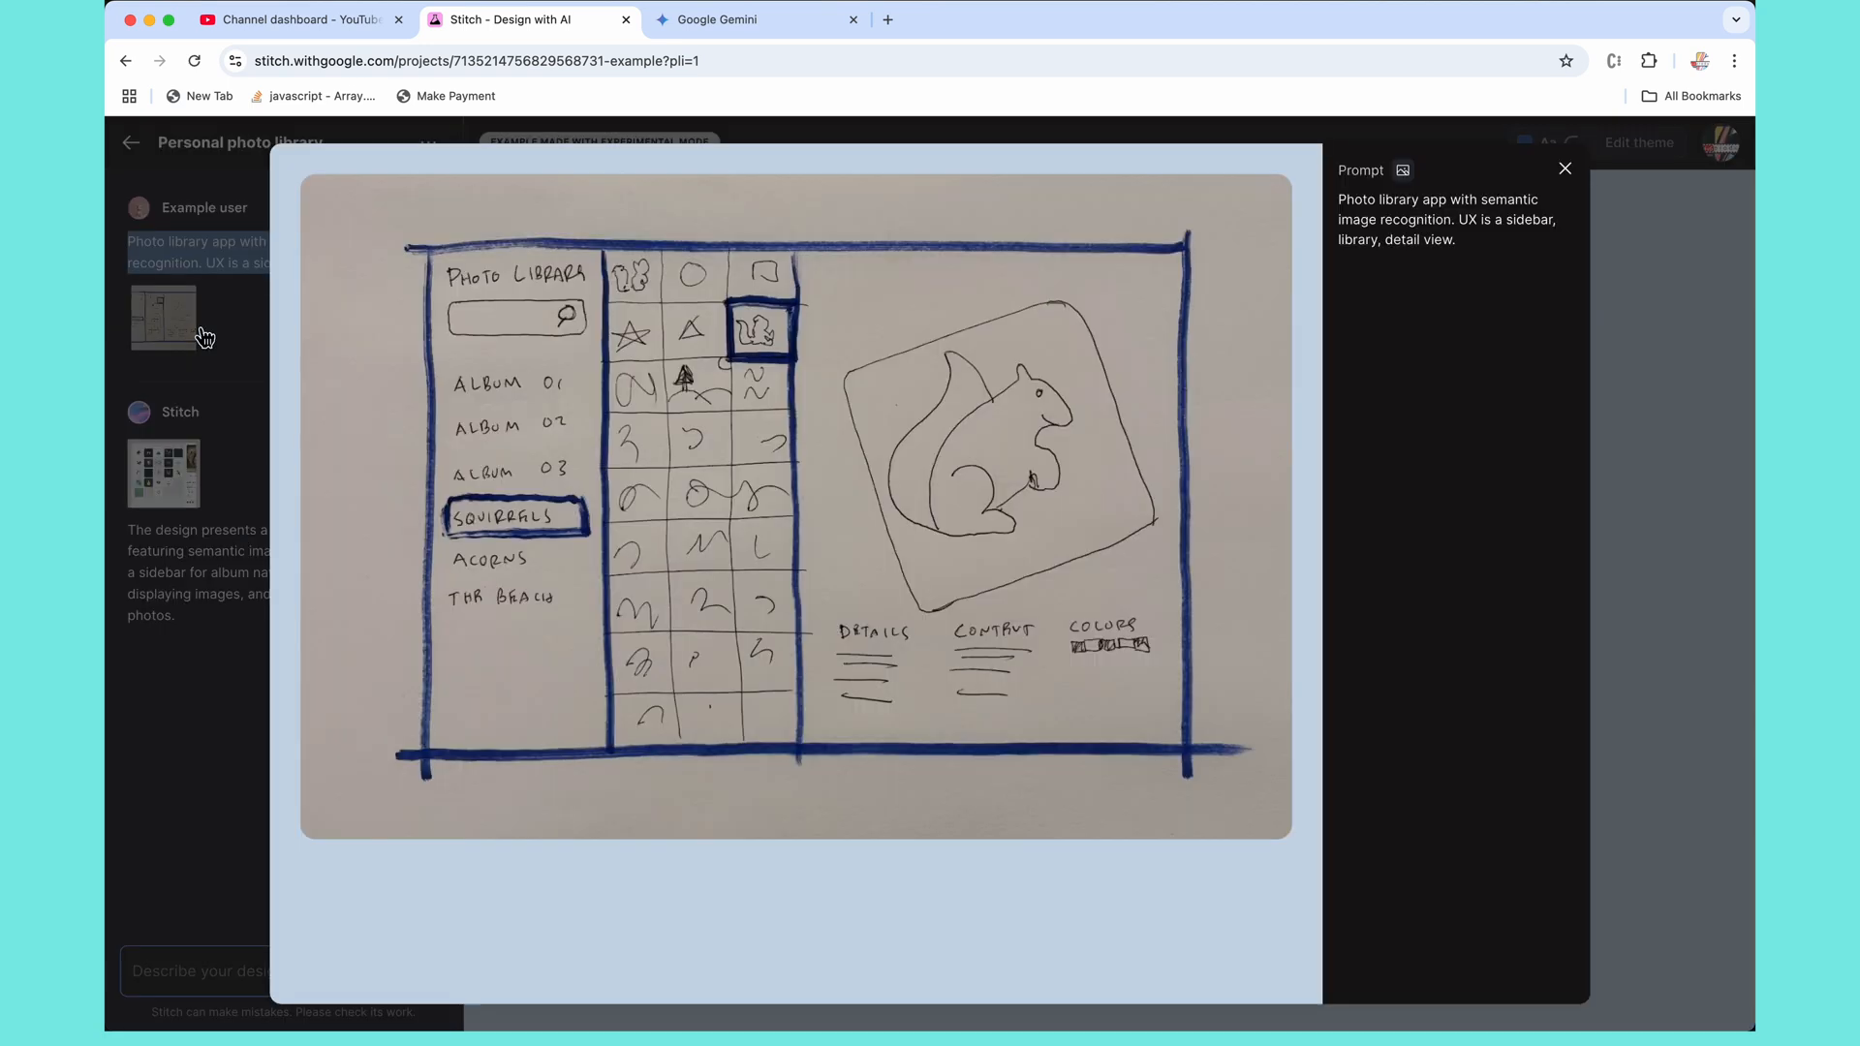
left_click(175, 625)
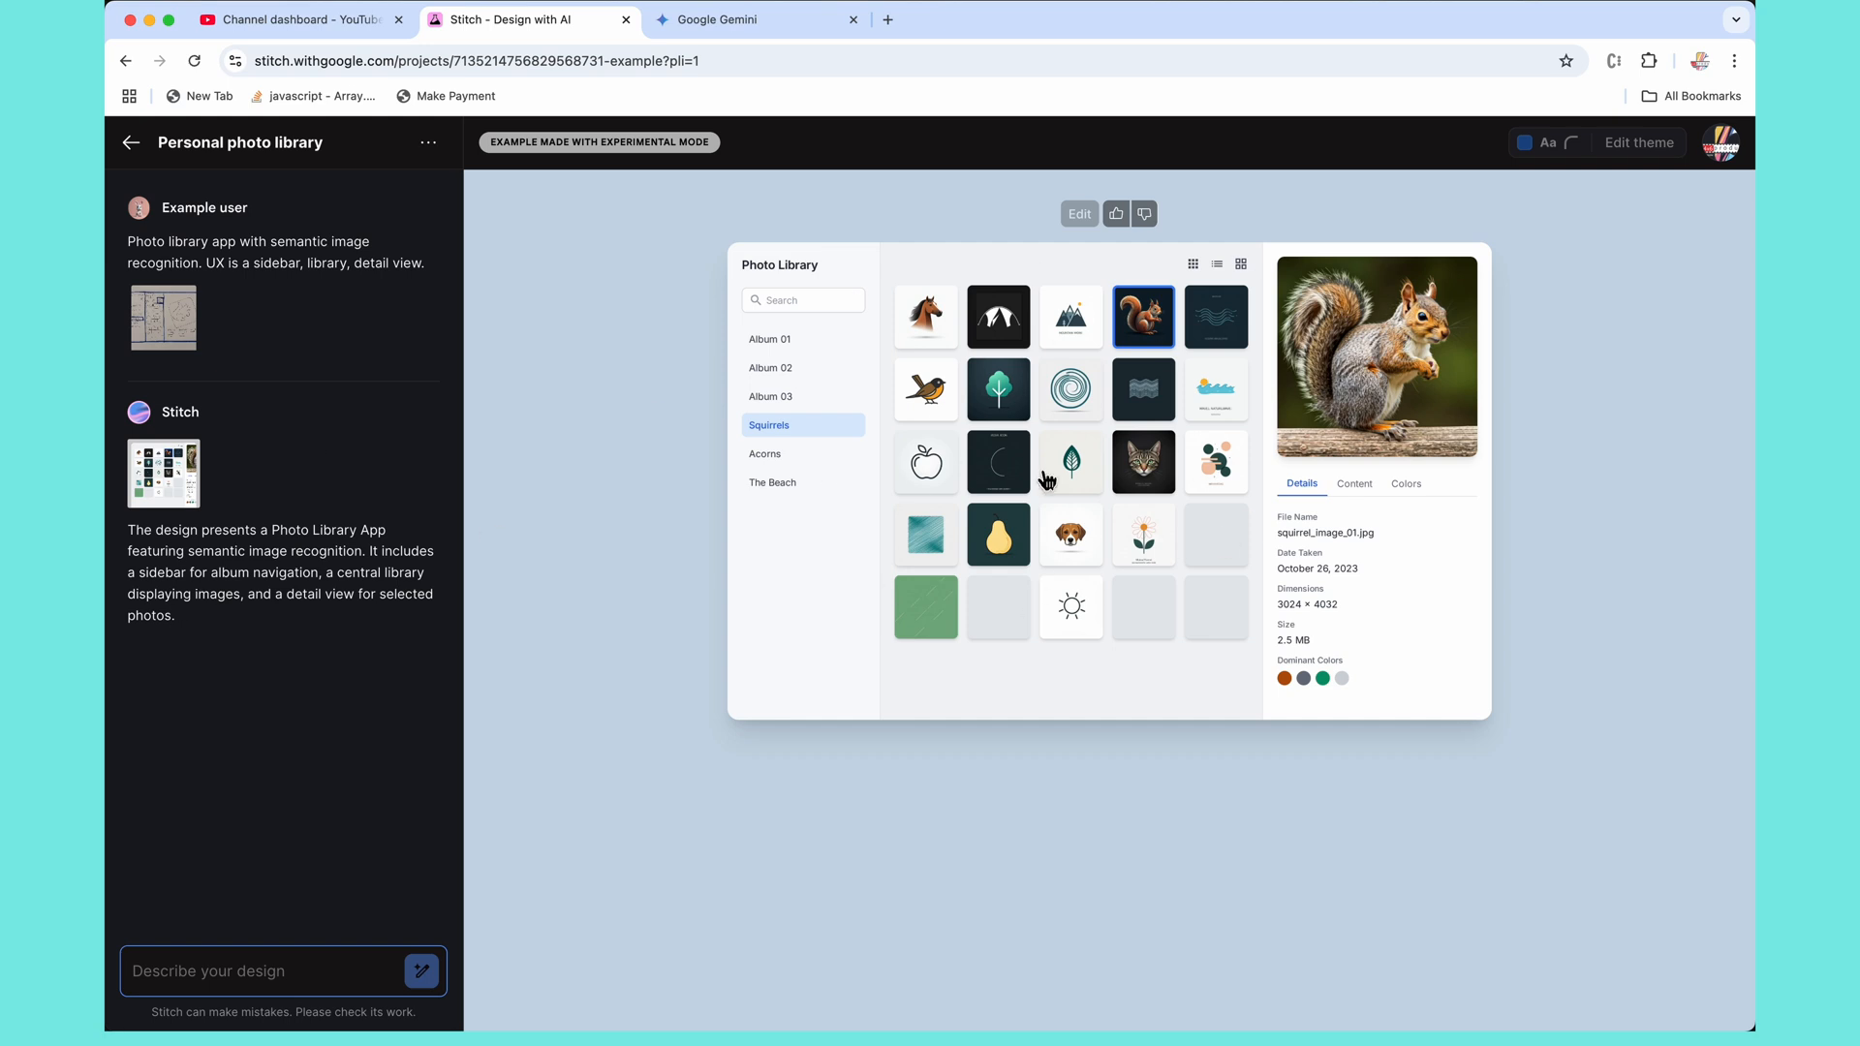
Step: Open the Board game club planner example and copy its Upcoming Events and New event screens for Figma
left_click(136, 145)
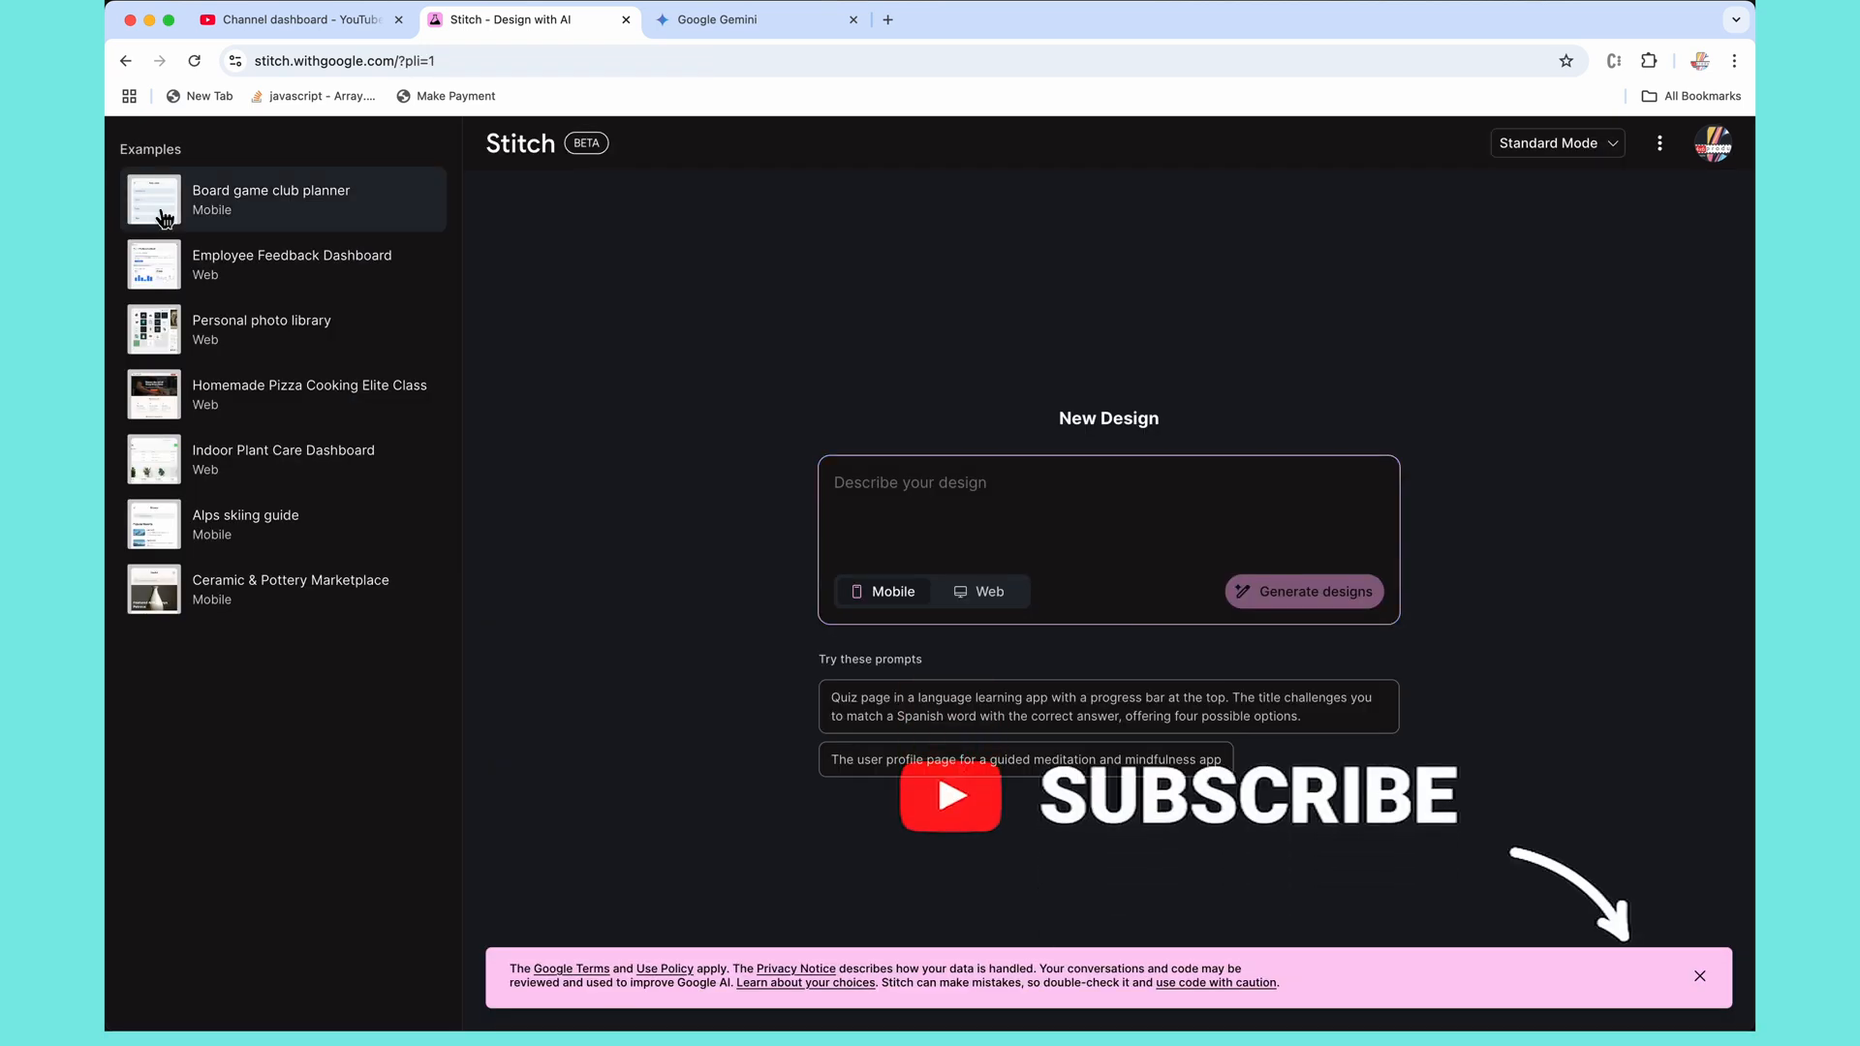
left_click(270, 222)
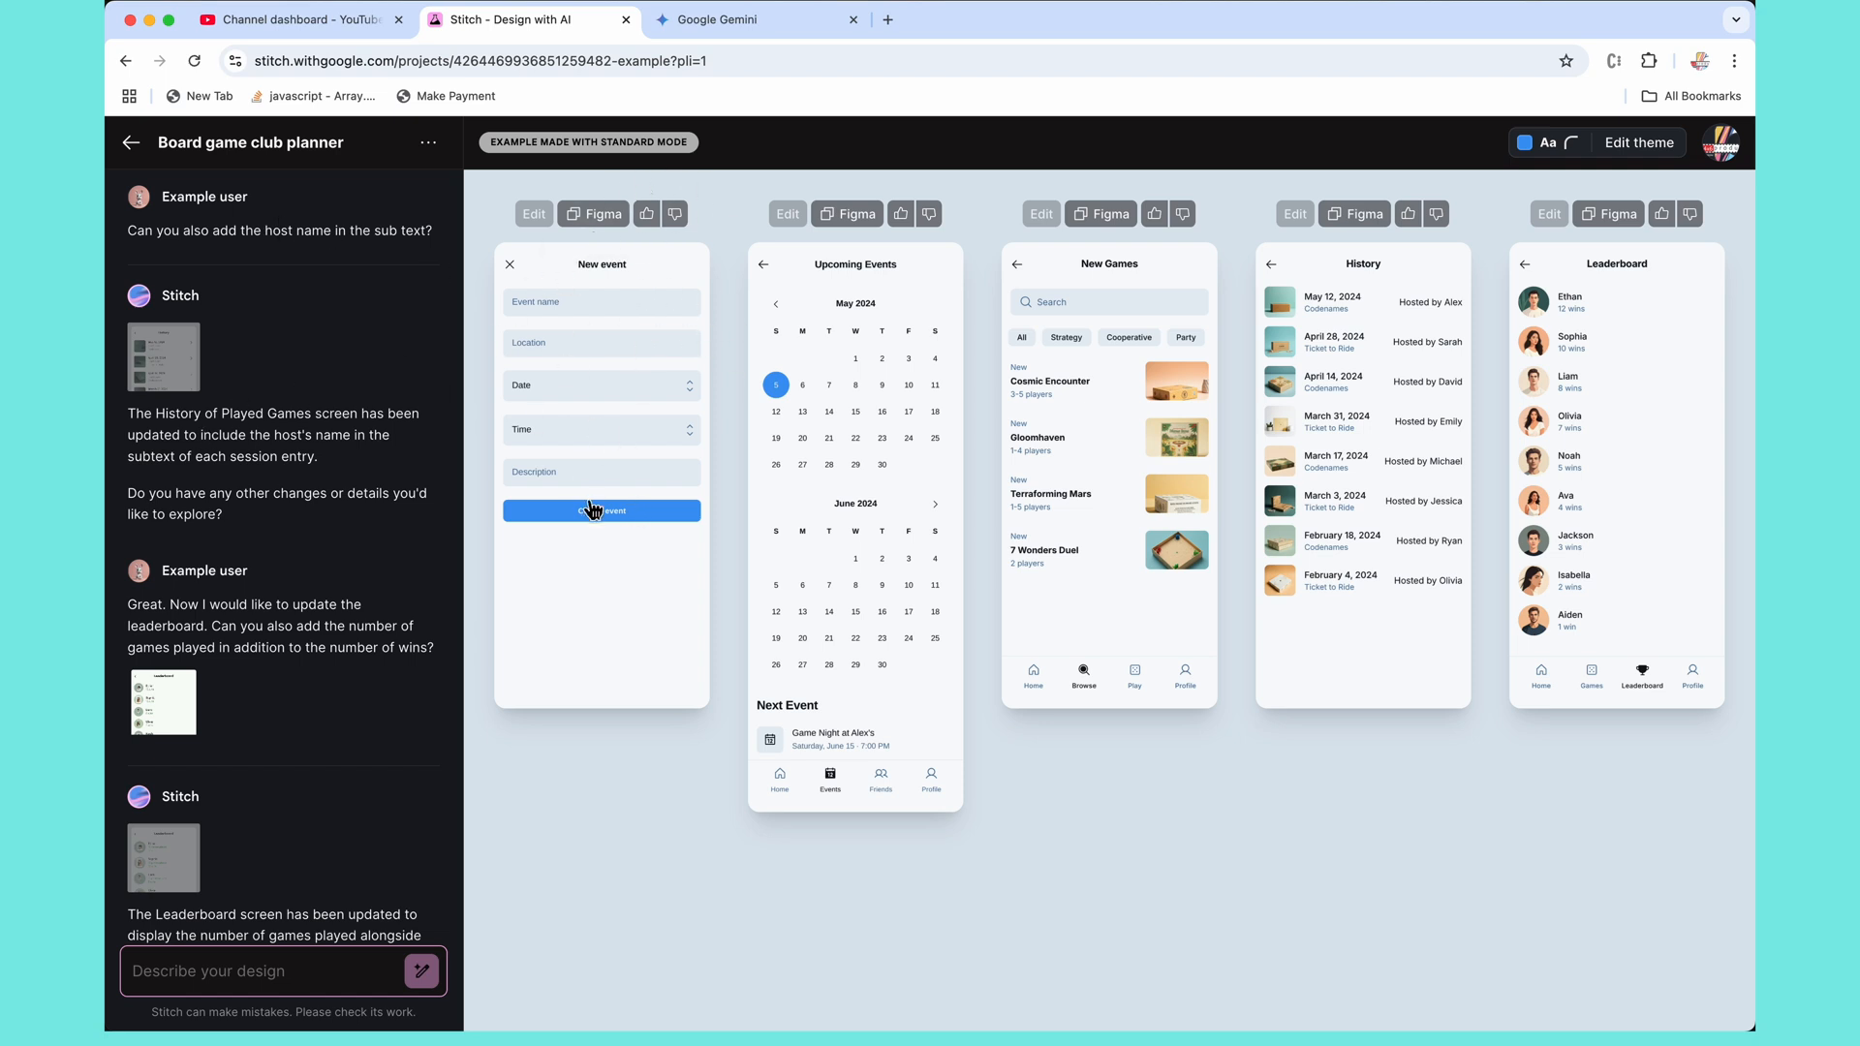
left_click(845, 213)
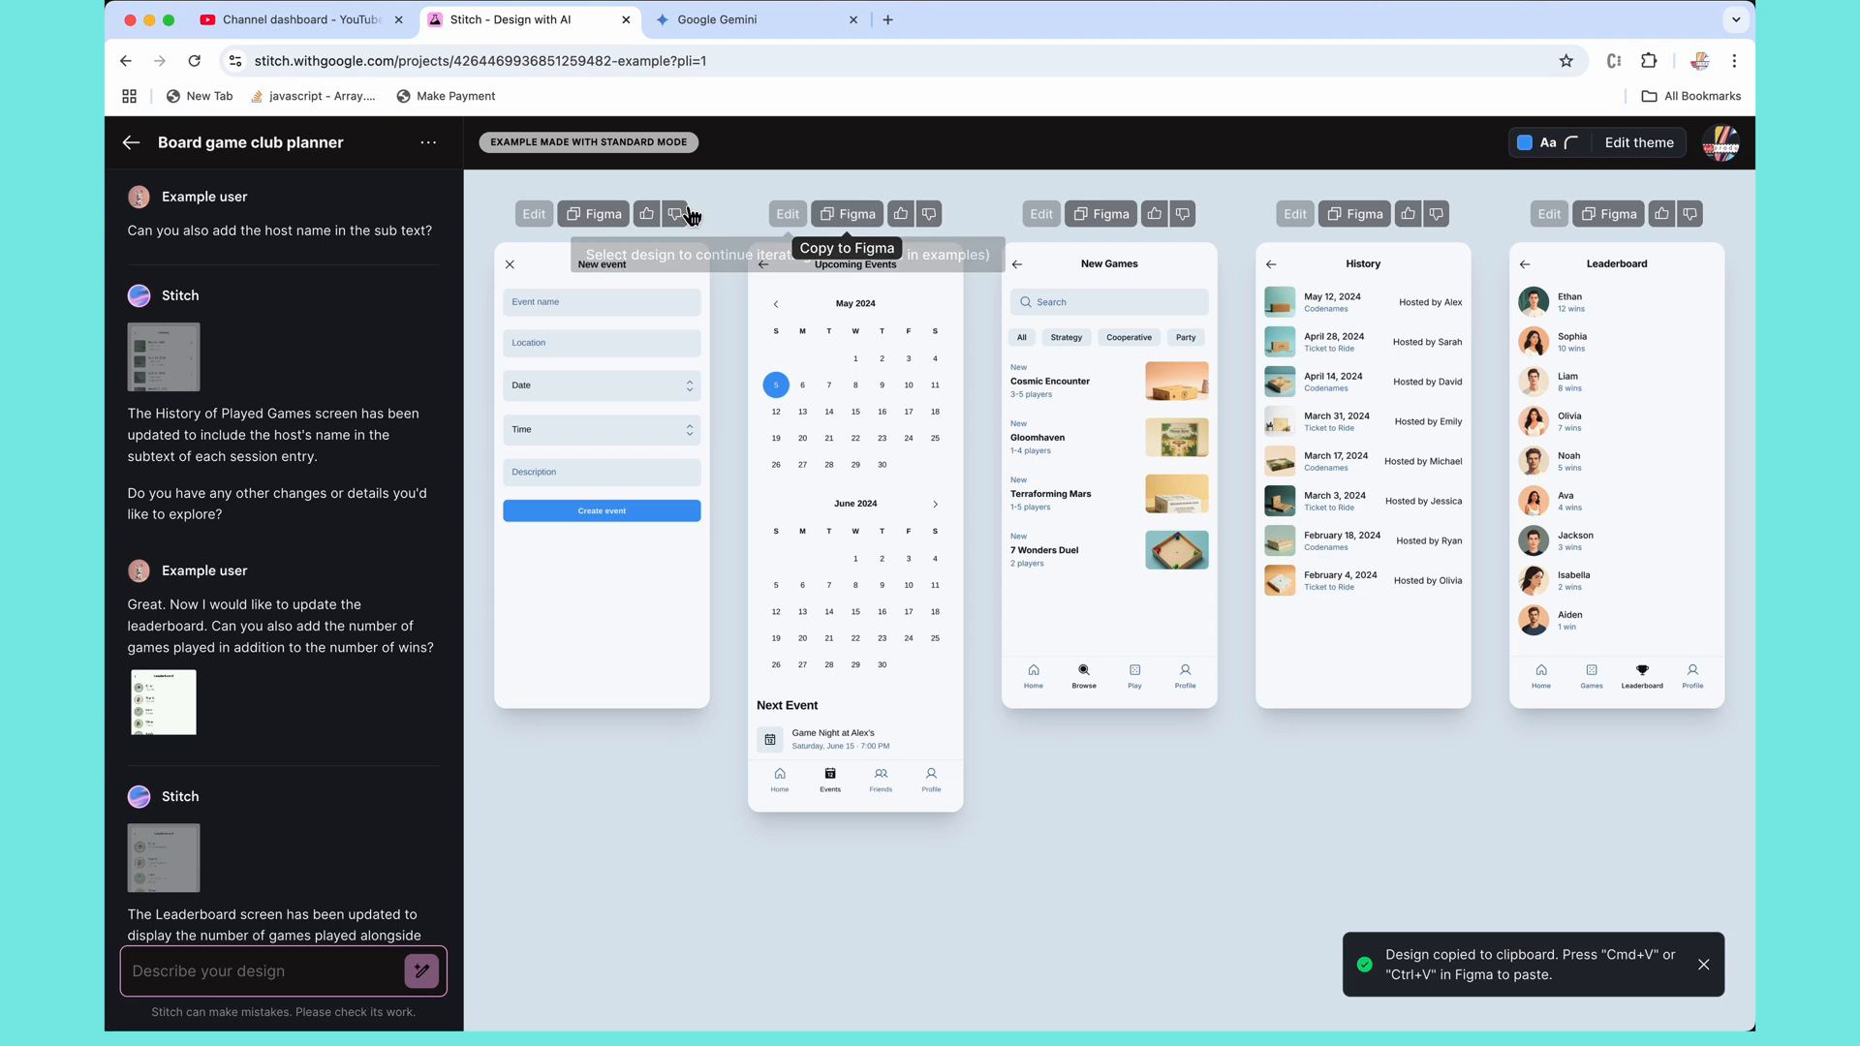
left_click(600, 213)
Step: Open the New event screen's detailed view and review its generated HTML code
left_click(612, 548)
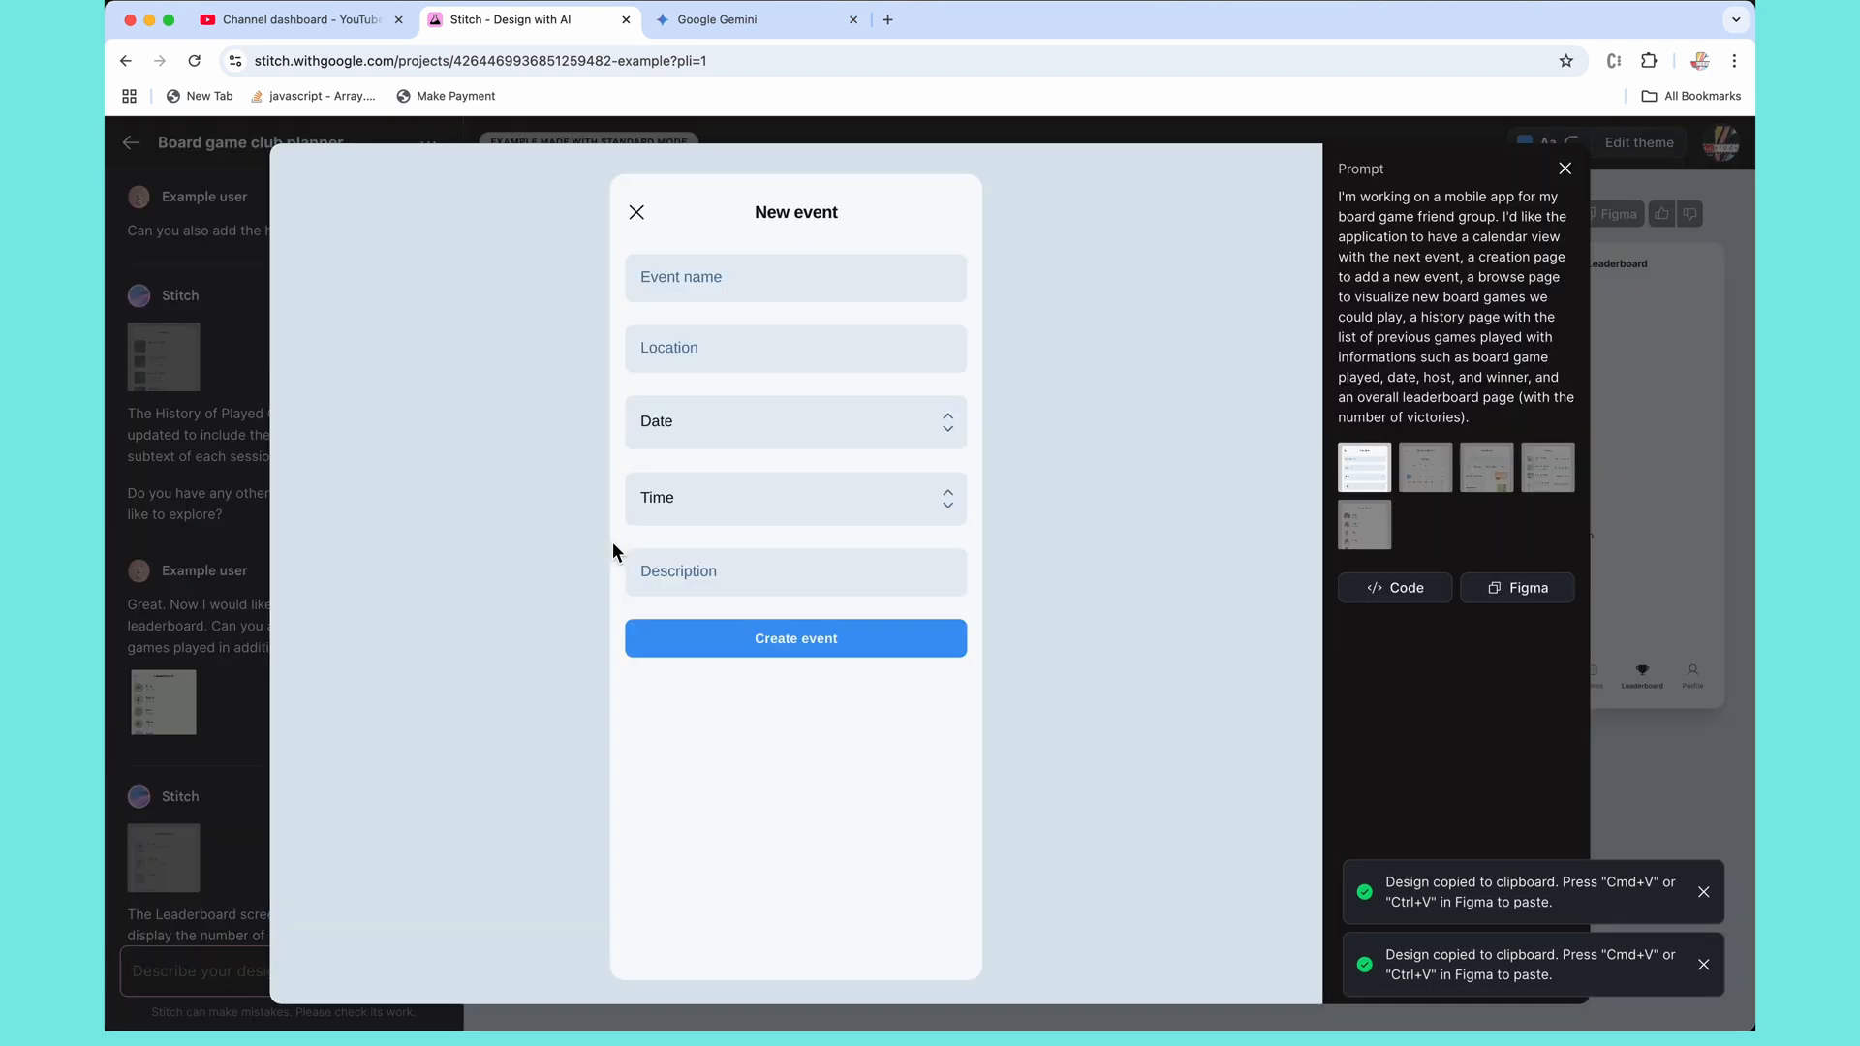
left_click(1406, 588)
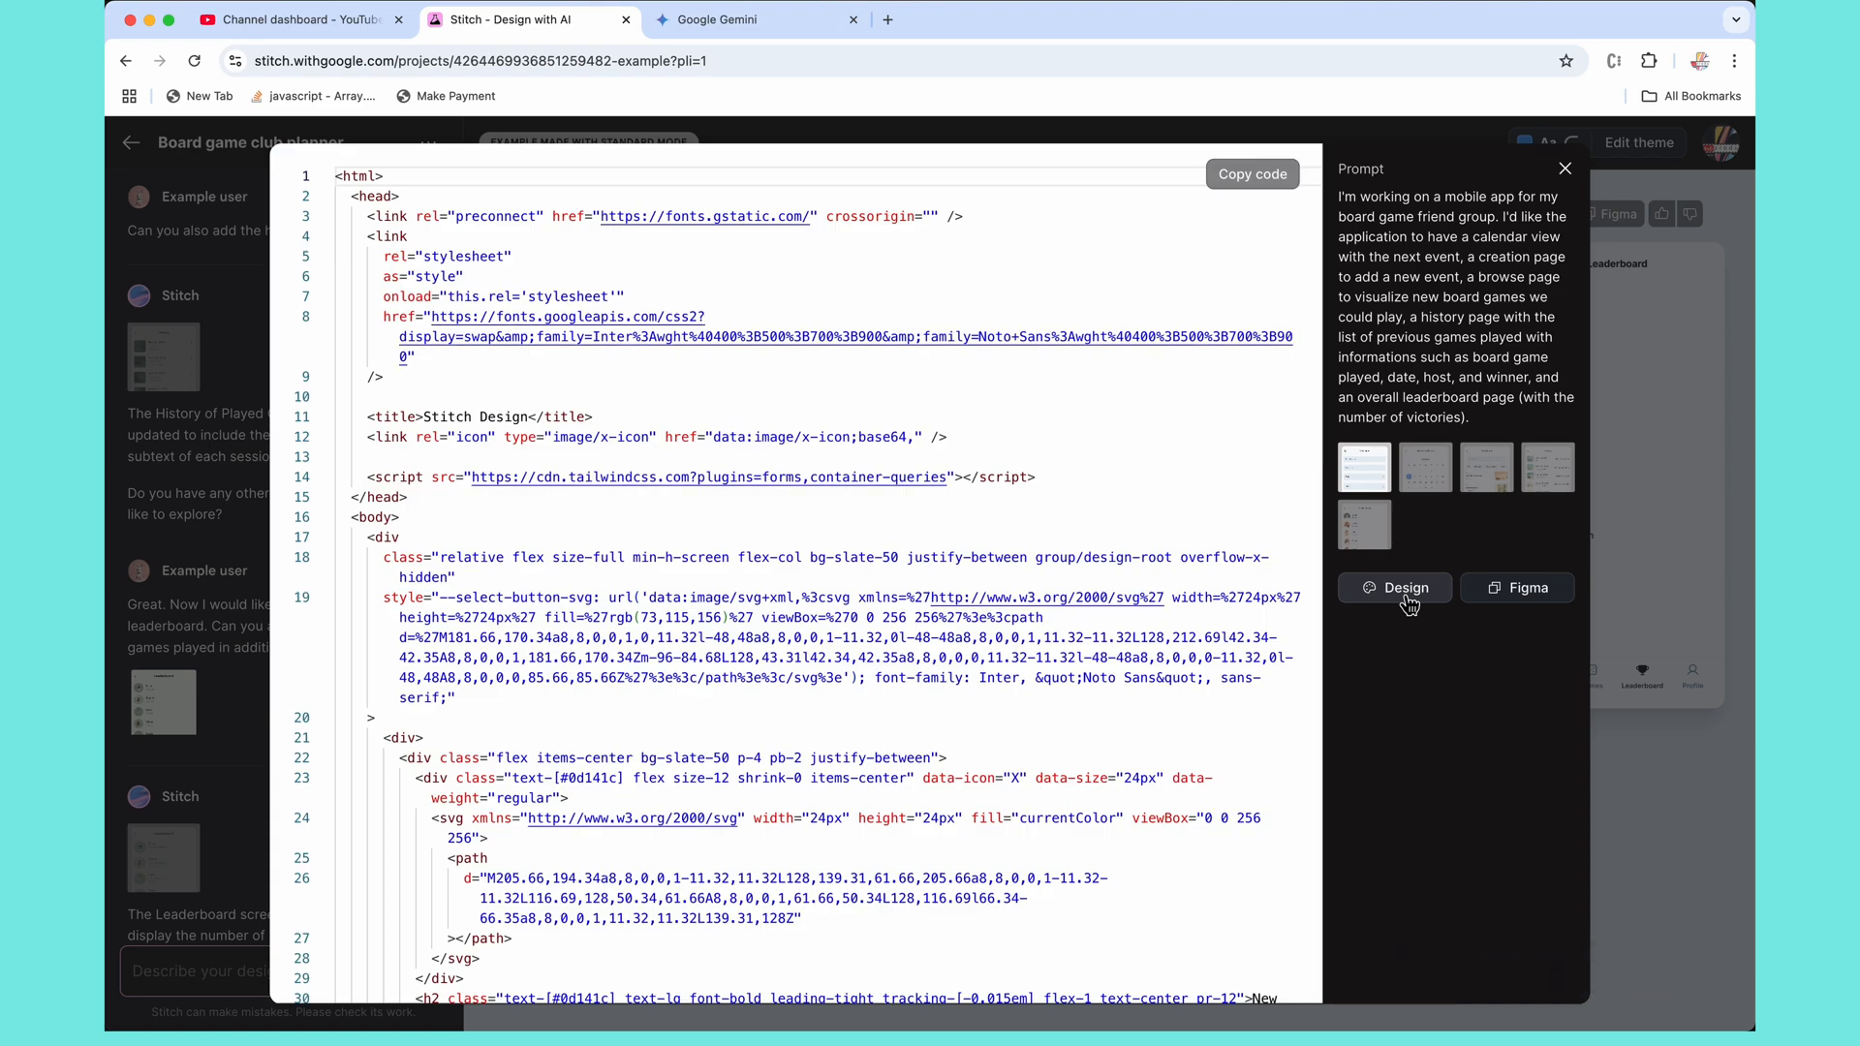
scroll(1006, 591, "down", 15)
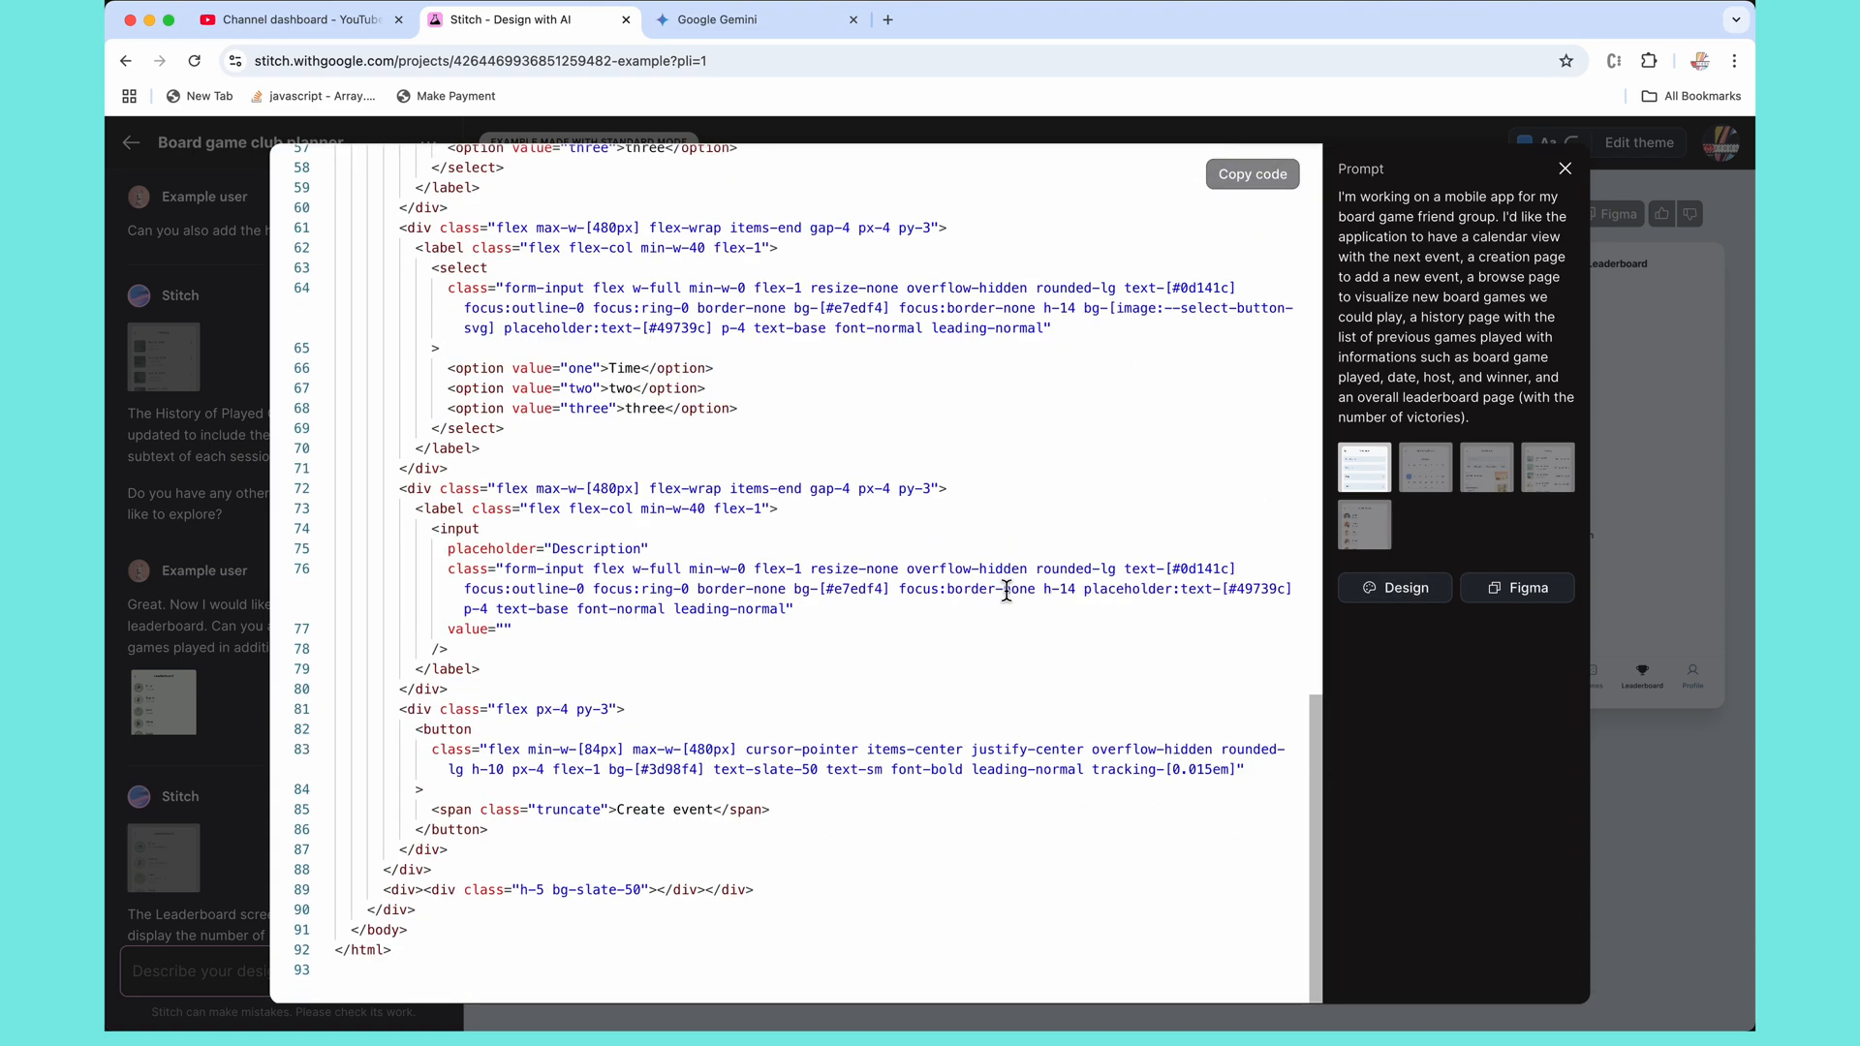
scroll(1006, 590, "up", 15)
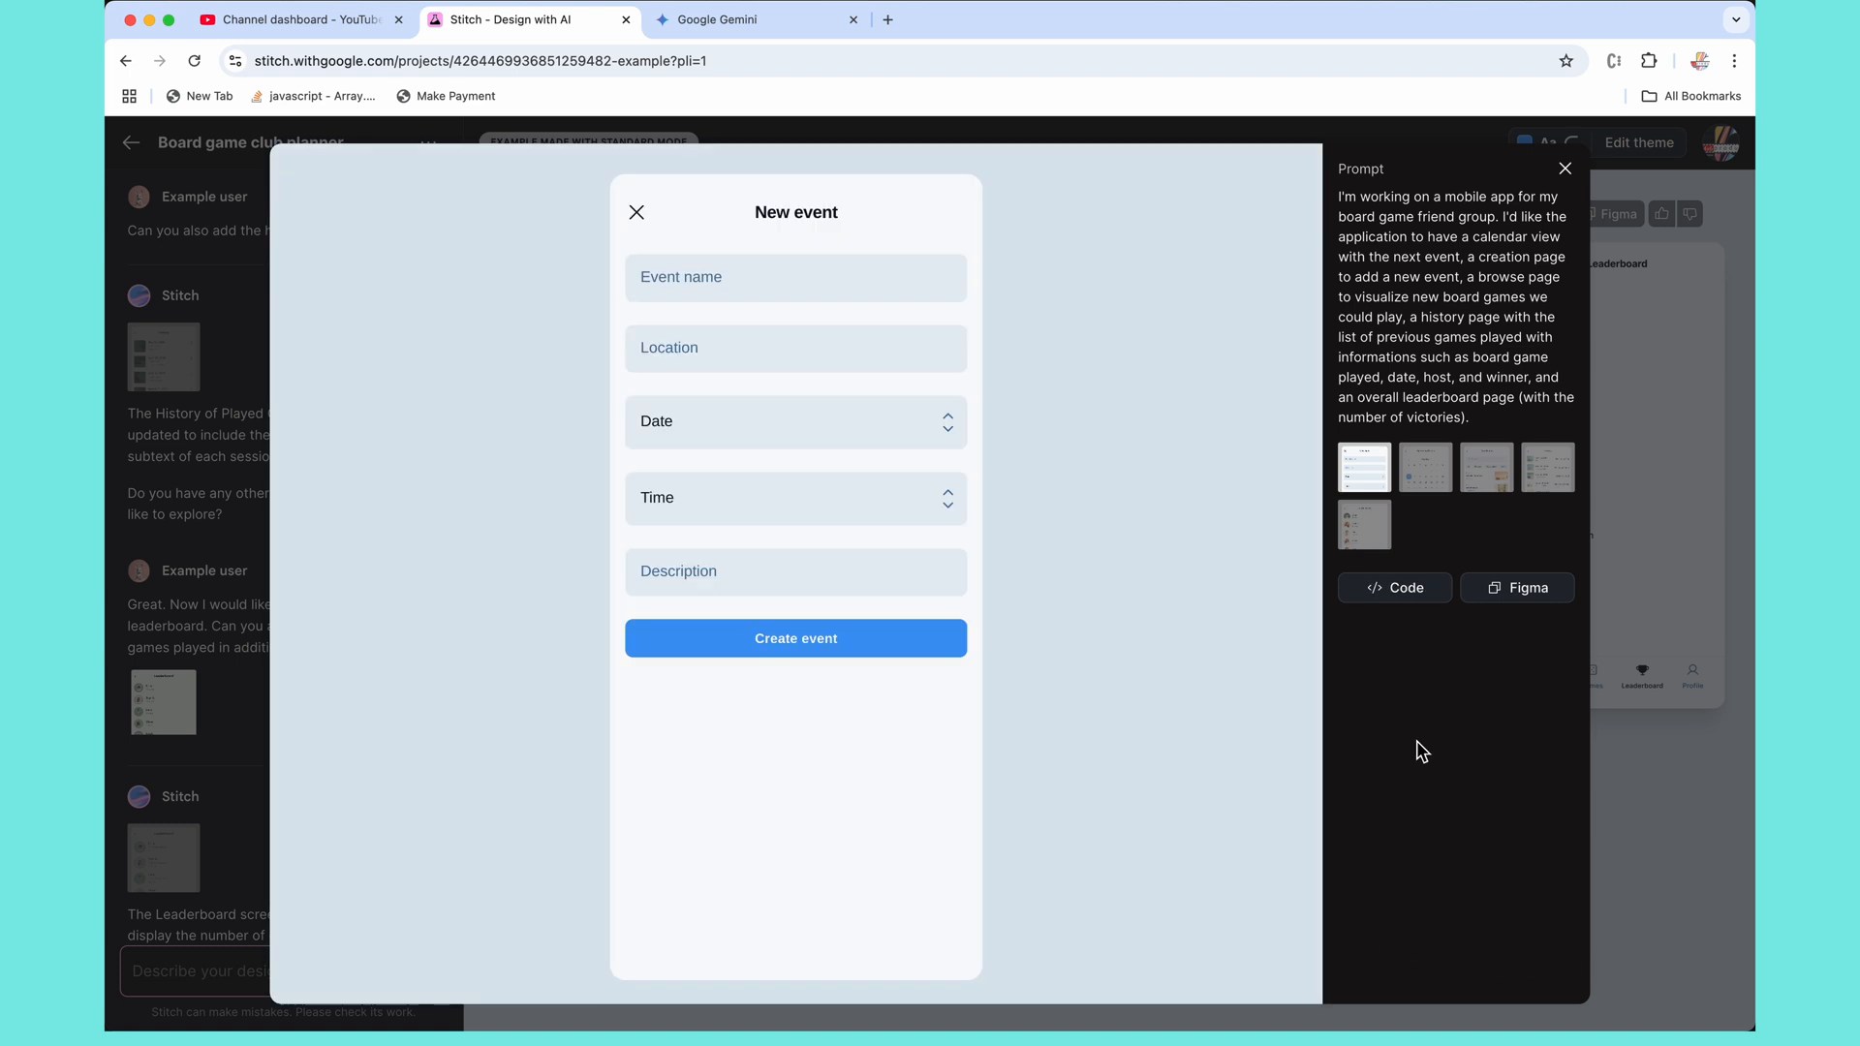
Step: Copy the New event design for Figma, switch to Figma and paste it into the UX Mate Tutorial file
left_click(1521, 592)
key("super+Tab")
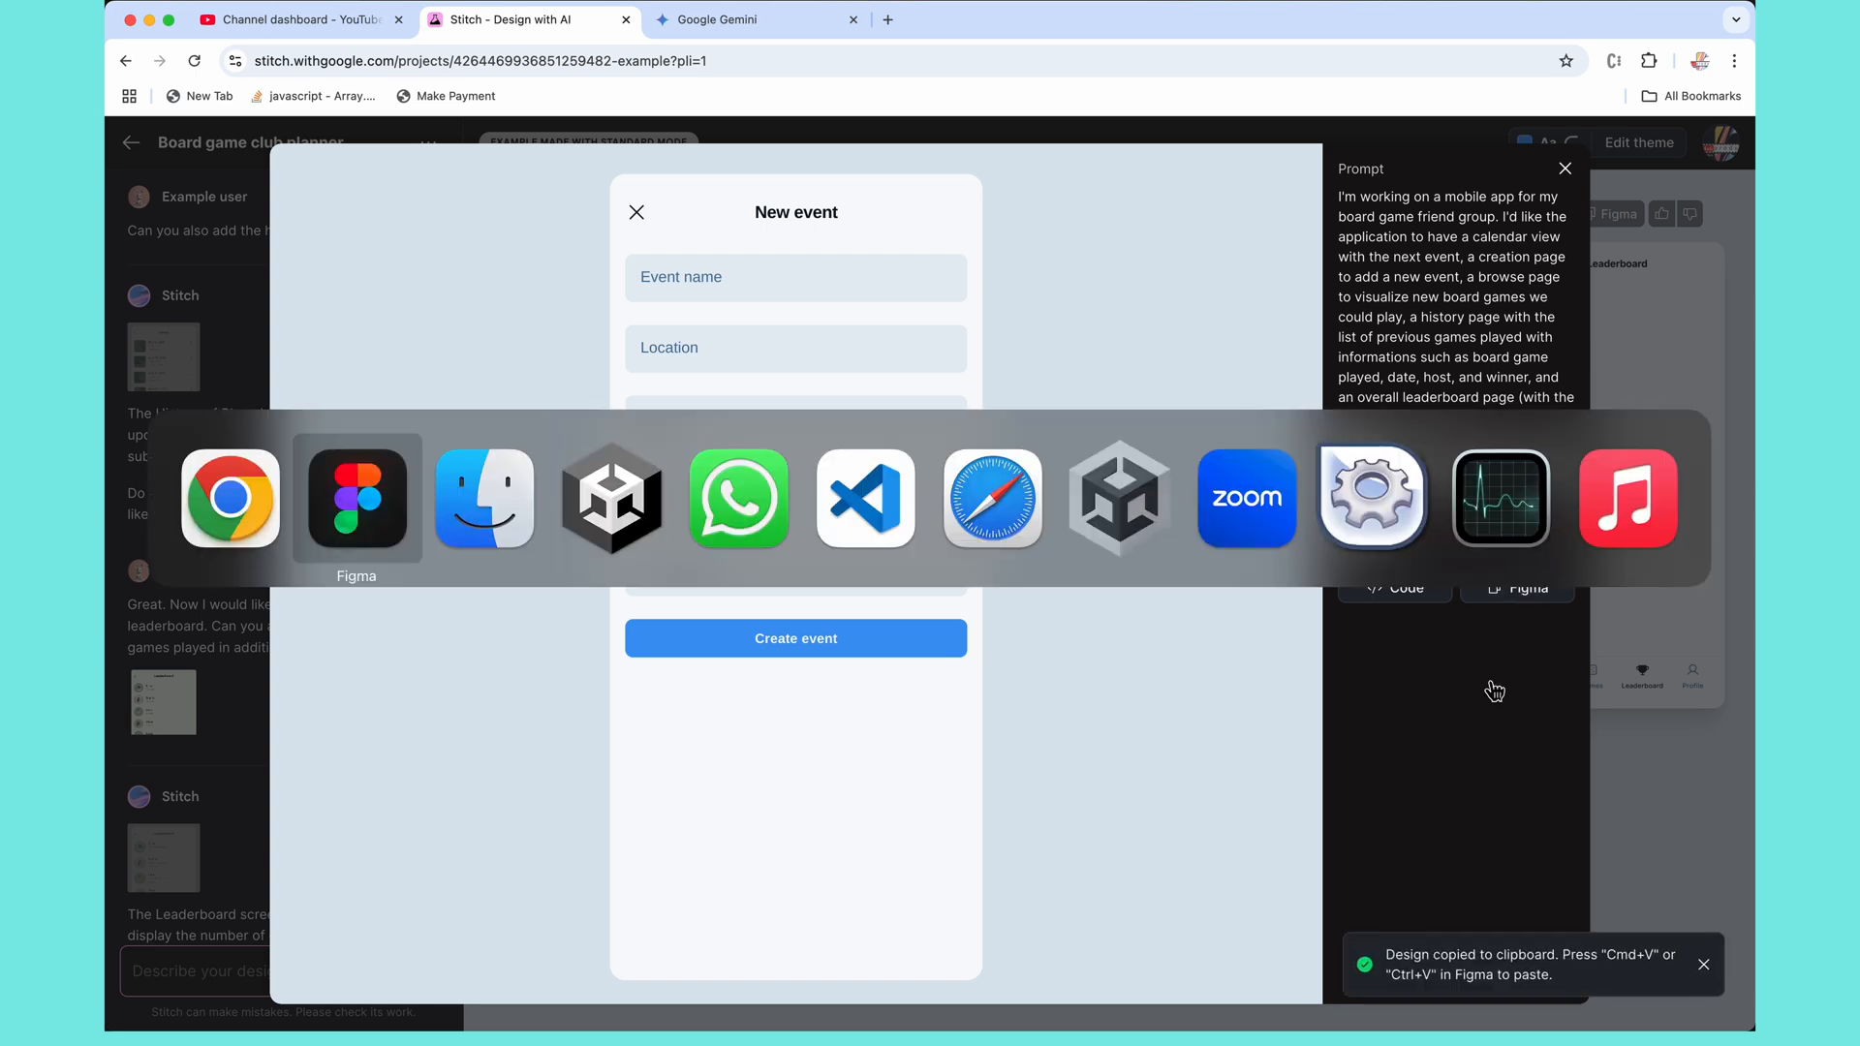
left_click(300, 19)
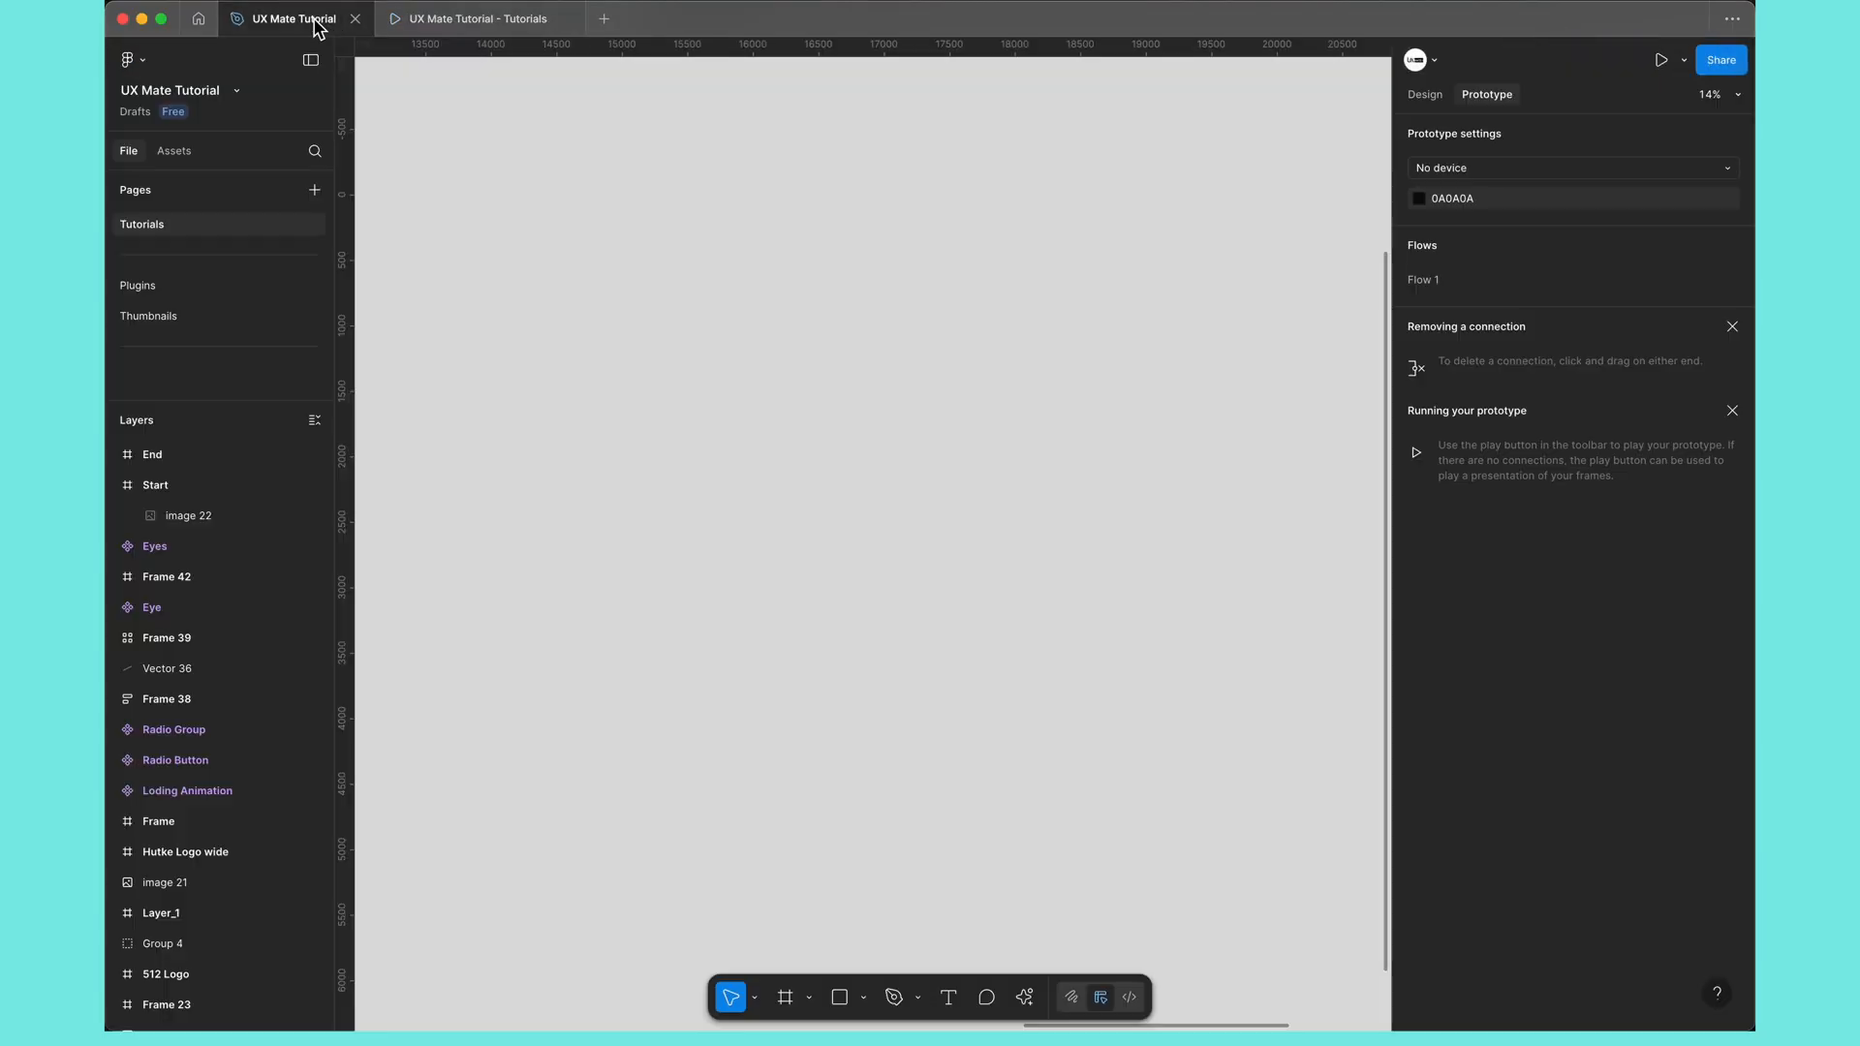
right_click(789, 486)
left_click(862, 502)
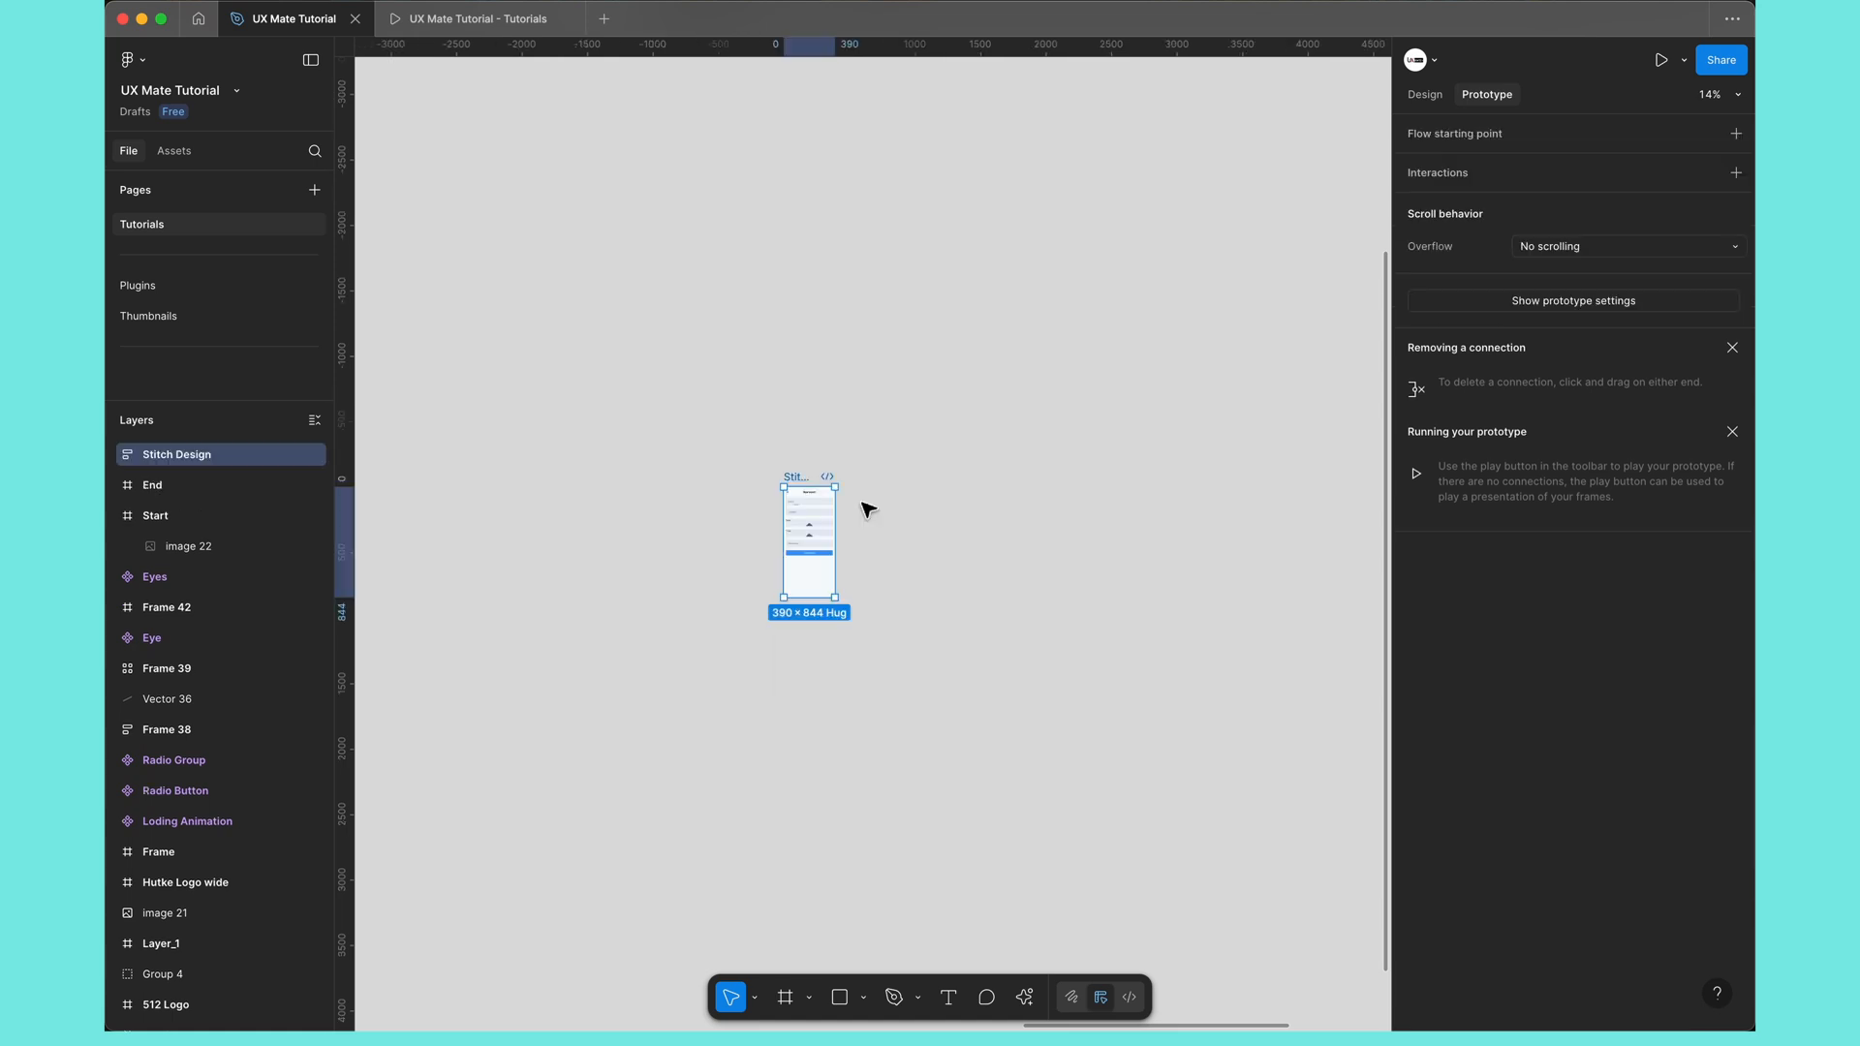
Step: Refresh the wrapped Event name placeholder in the pasted design so its text sits on a single line
key("shift+2")
scroll(813, 524, "up", 3)
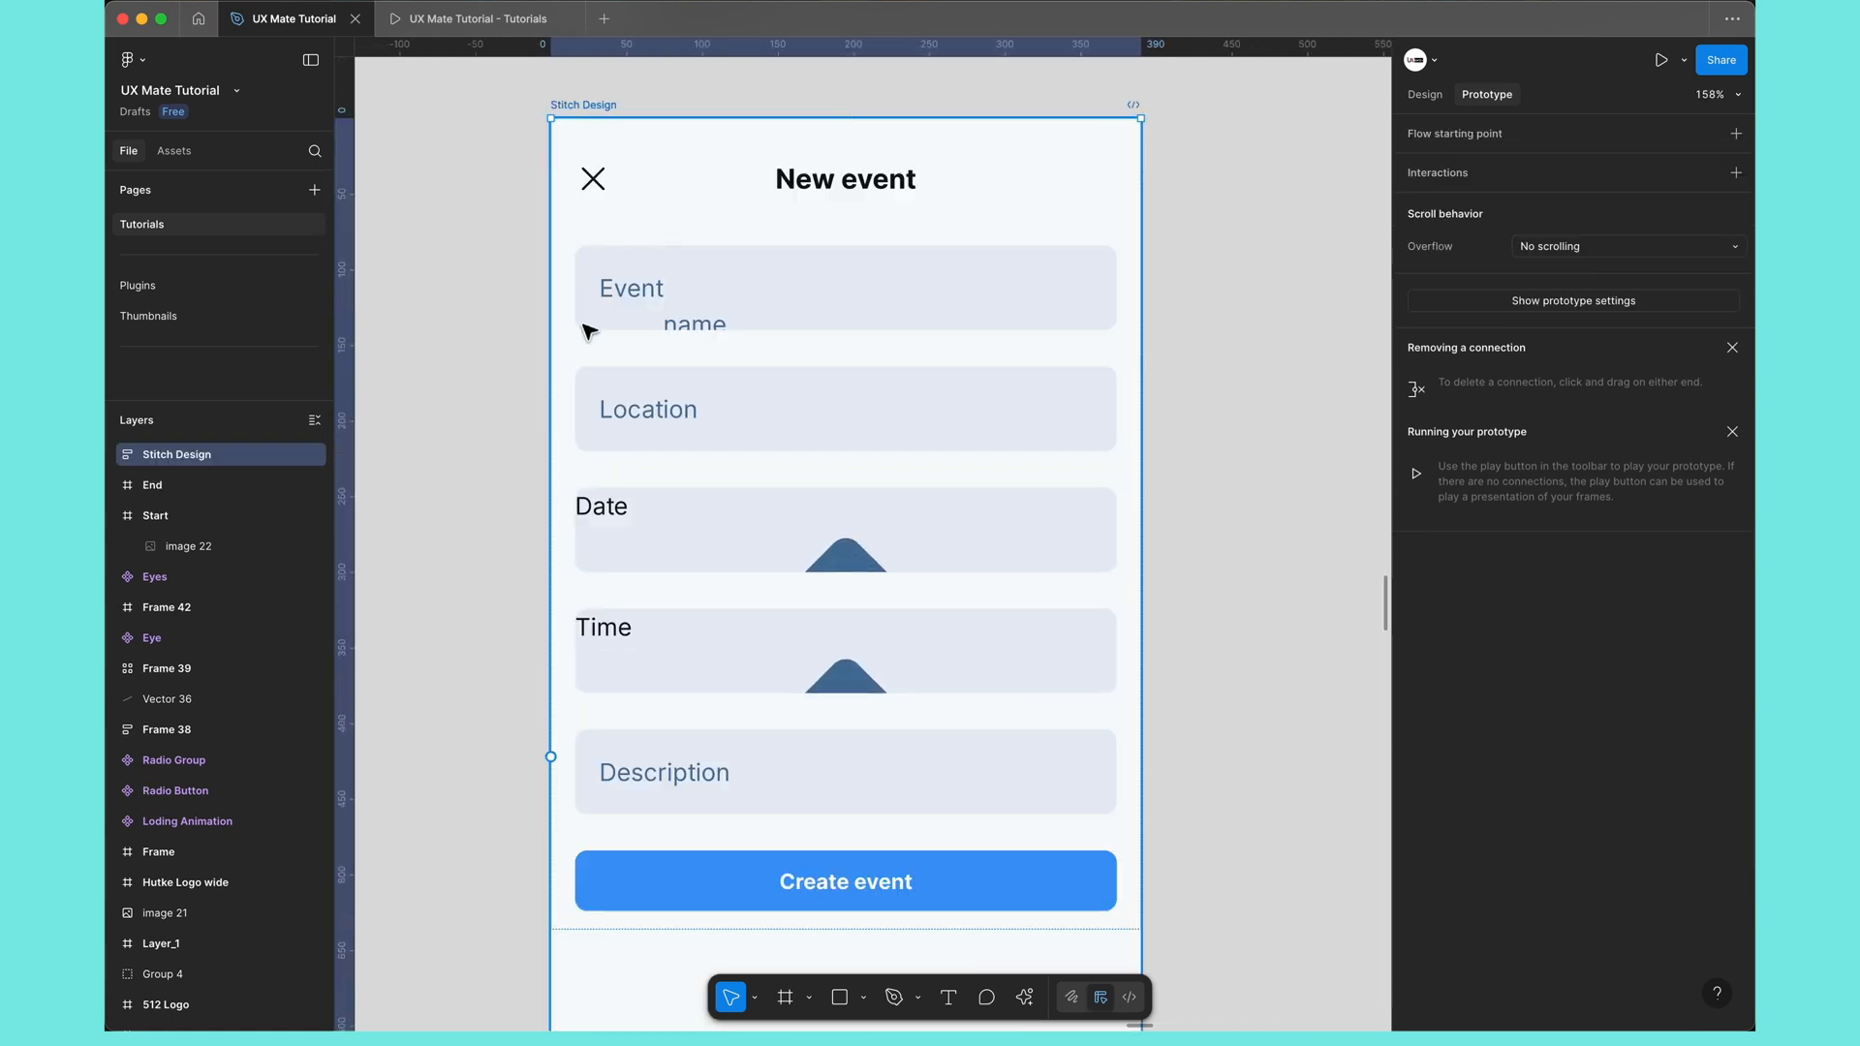
scroll(581, 324, "down", 5)
left_click(465, 507)
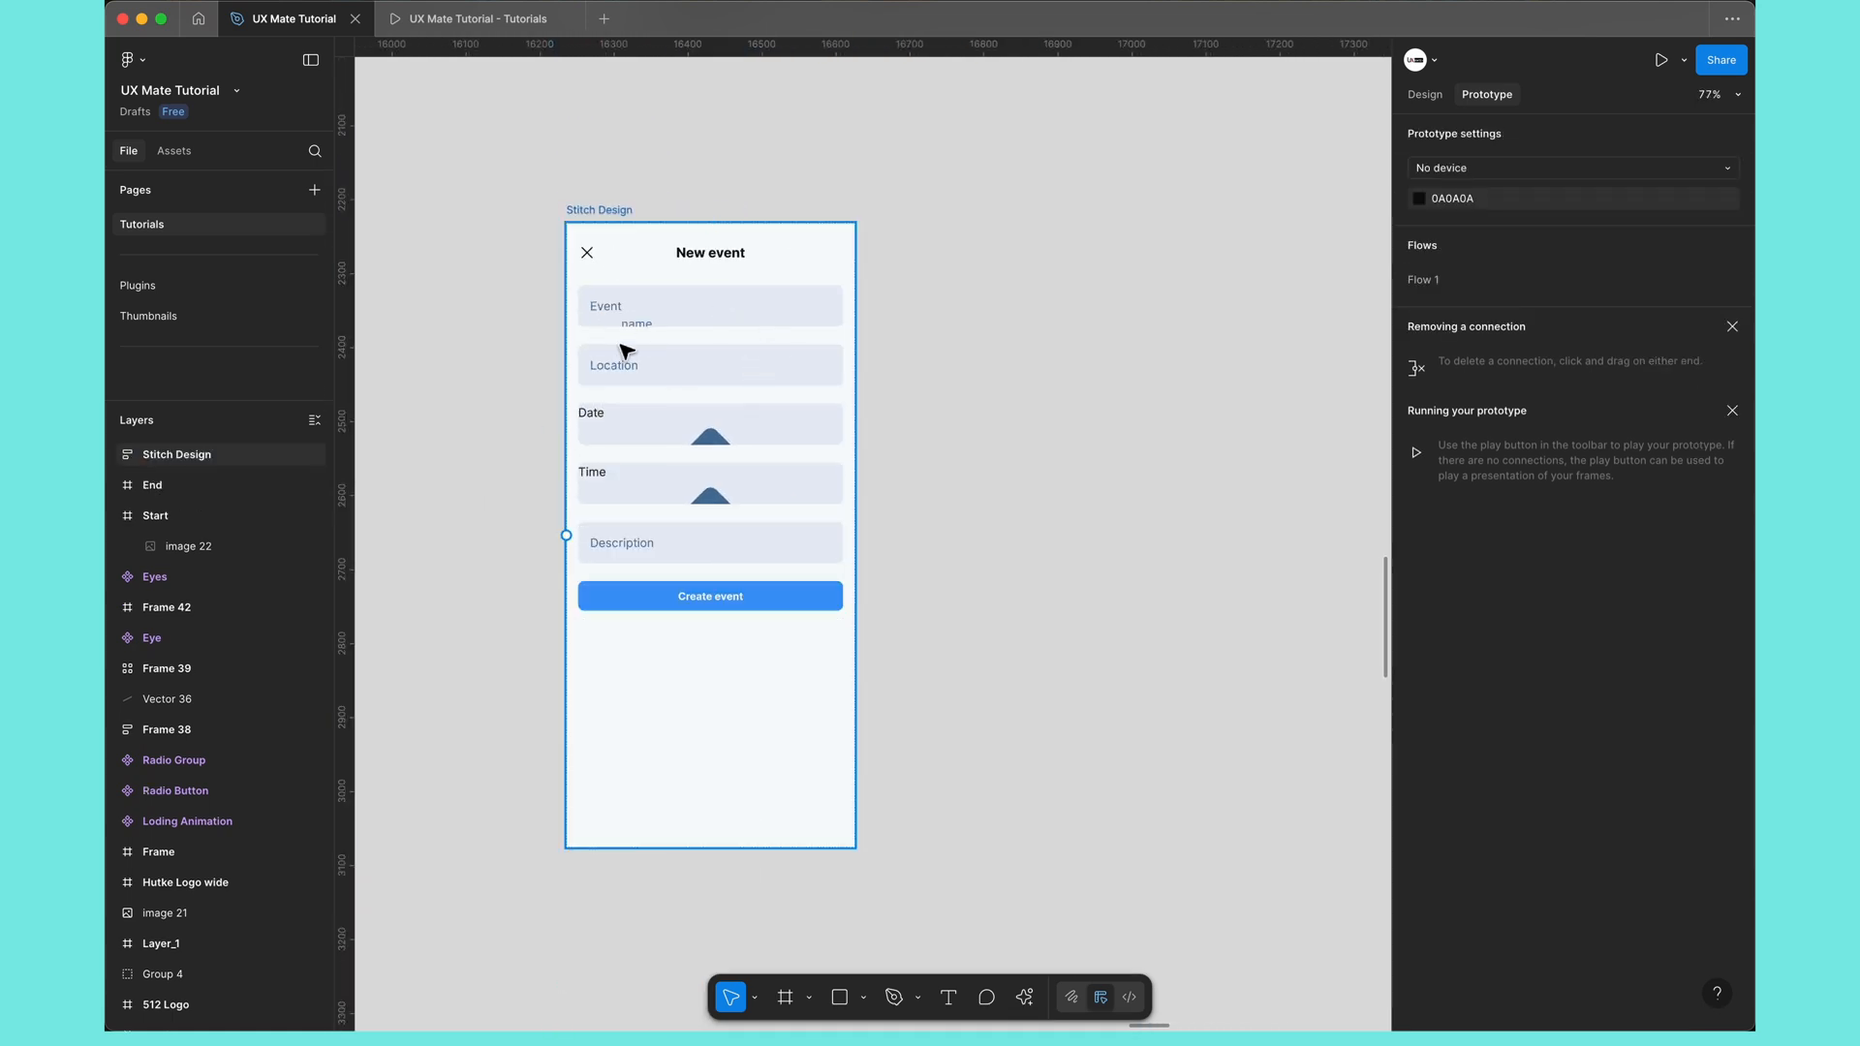
scroll(627, 353, "up", 5)
left_click(666, 308, "super")
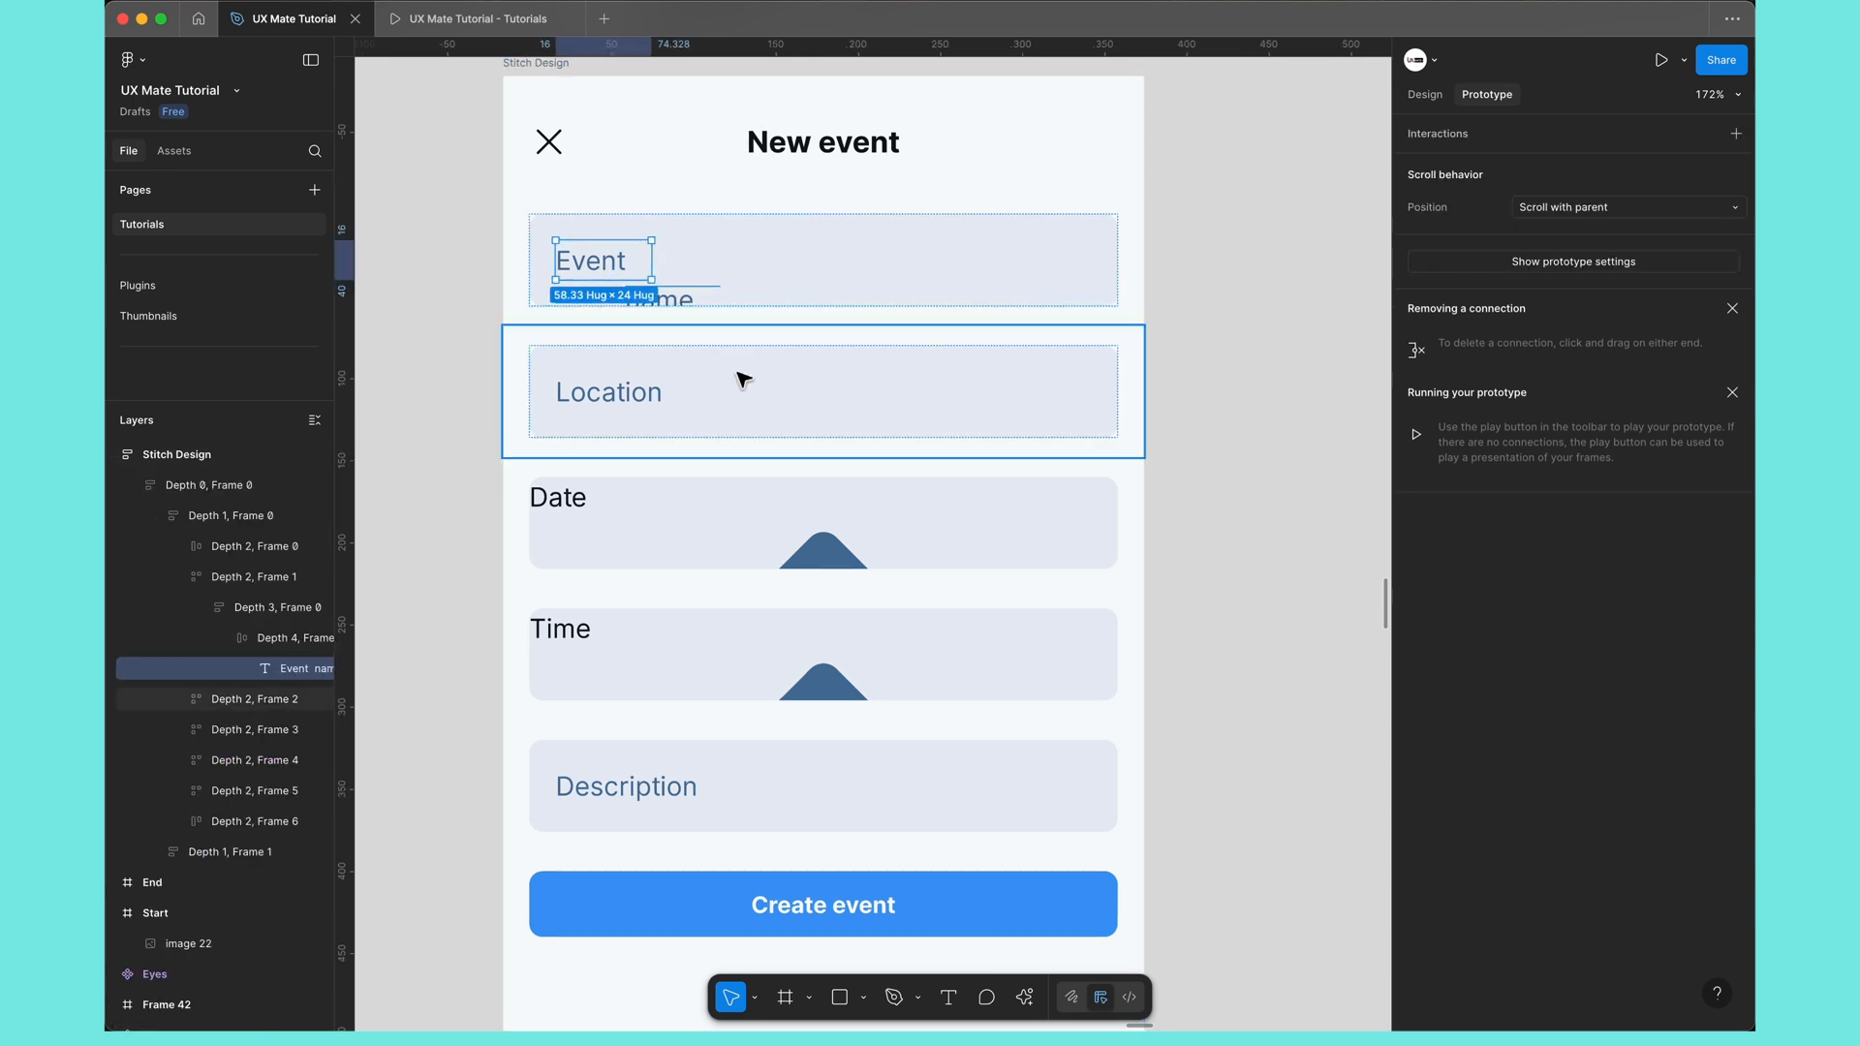
double_click(685, 308)
key("Escape")
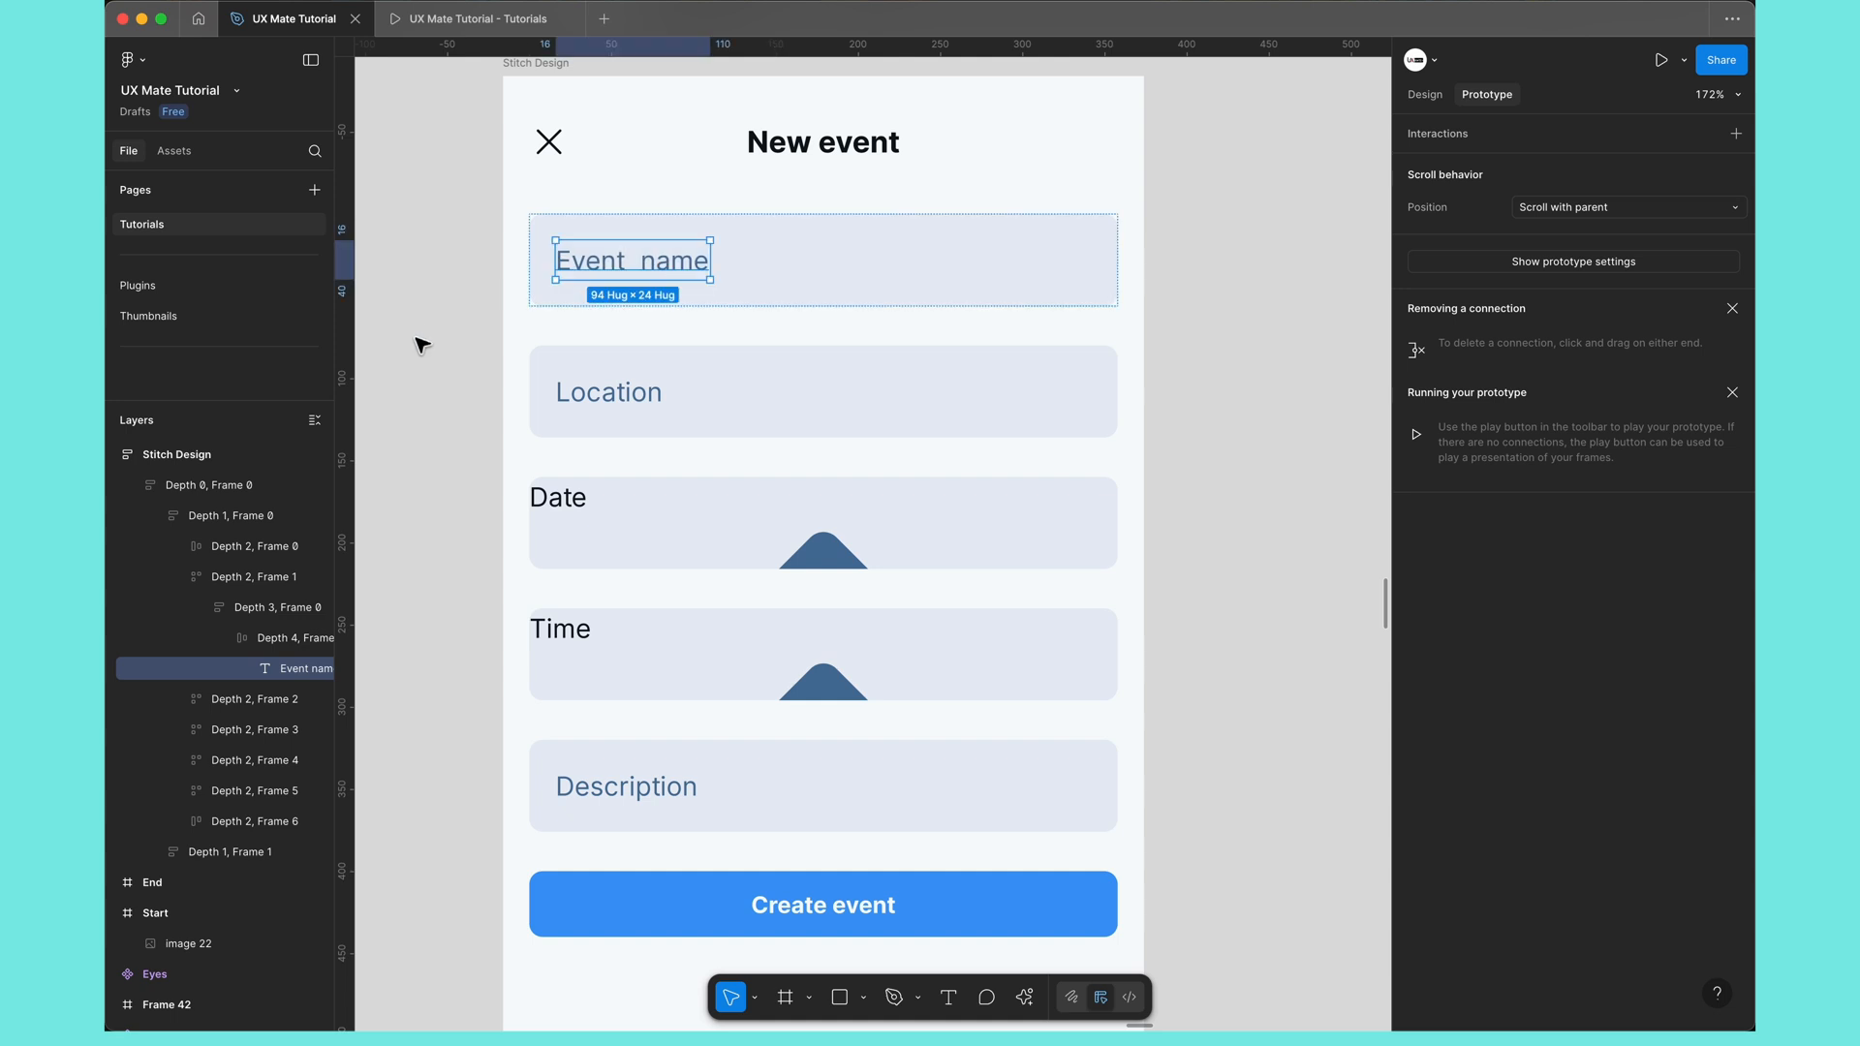
Step: Move the Date label inward and down so it sits inside its input field
left_click(623, 412)
left_click(573, 508)
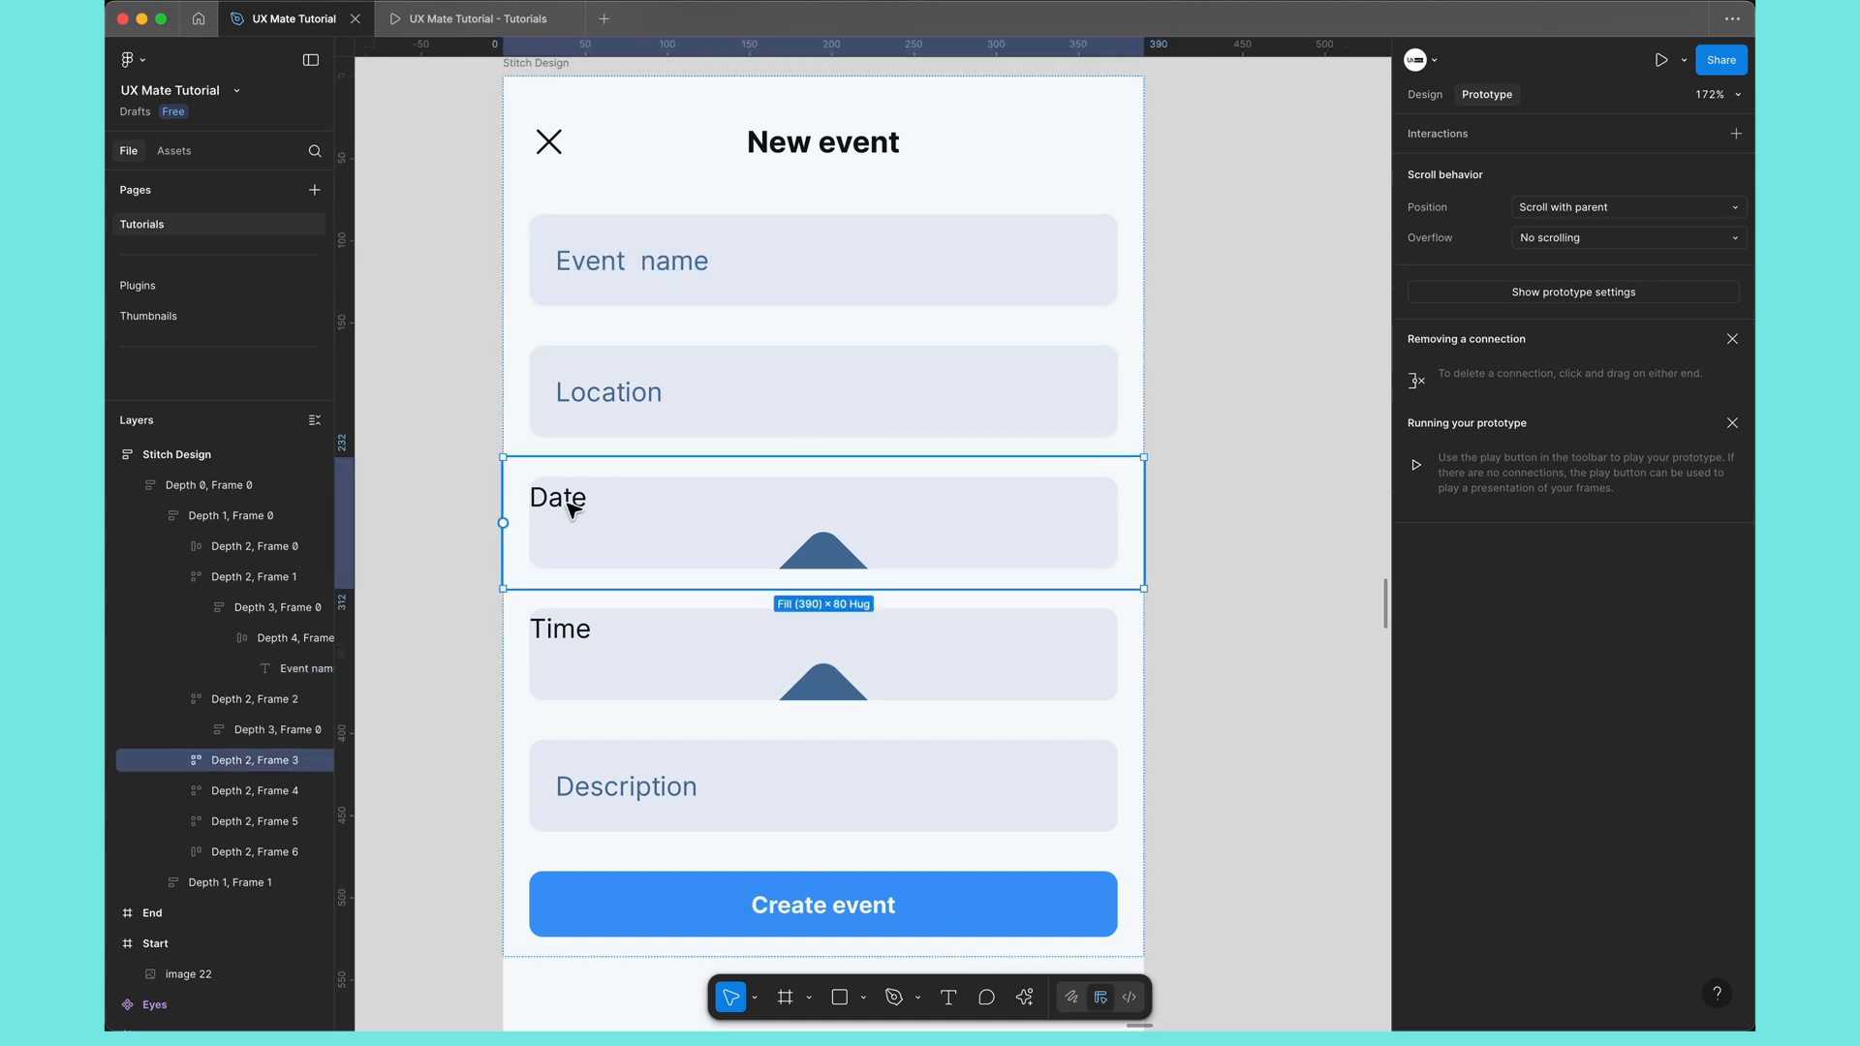
double_click(571, 510)
left_click(572, 510)
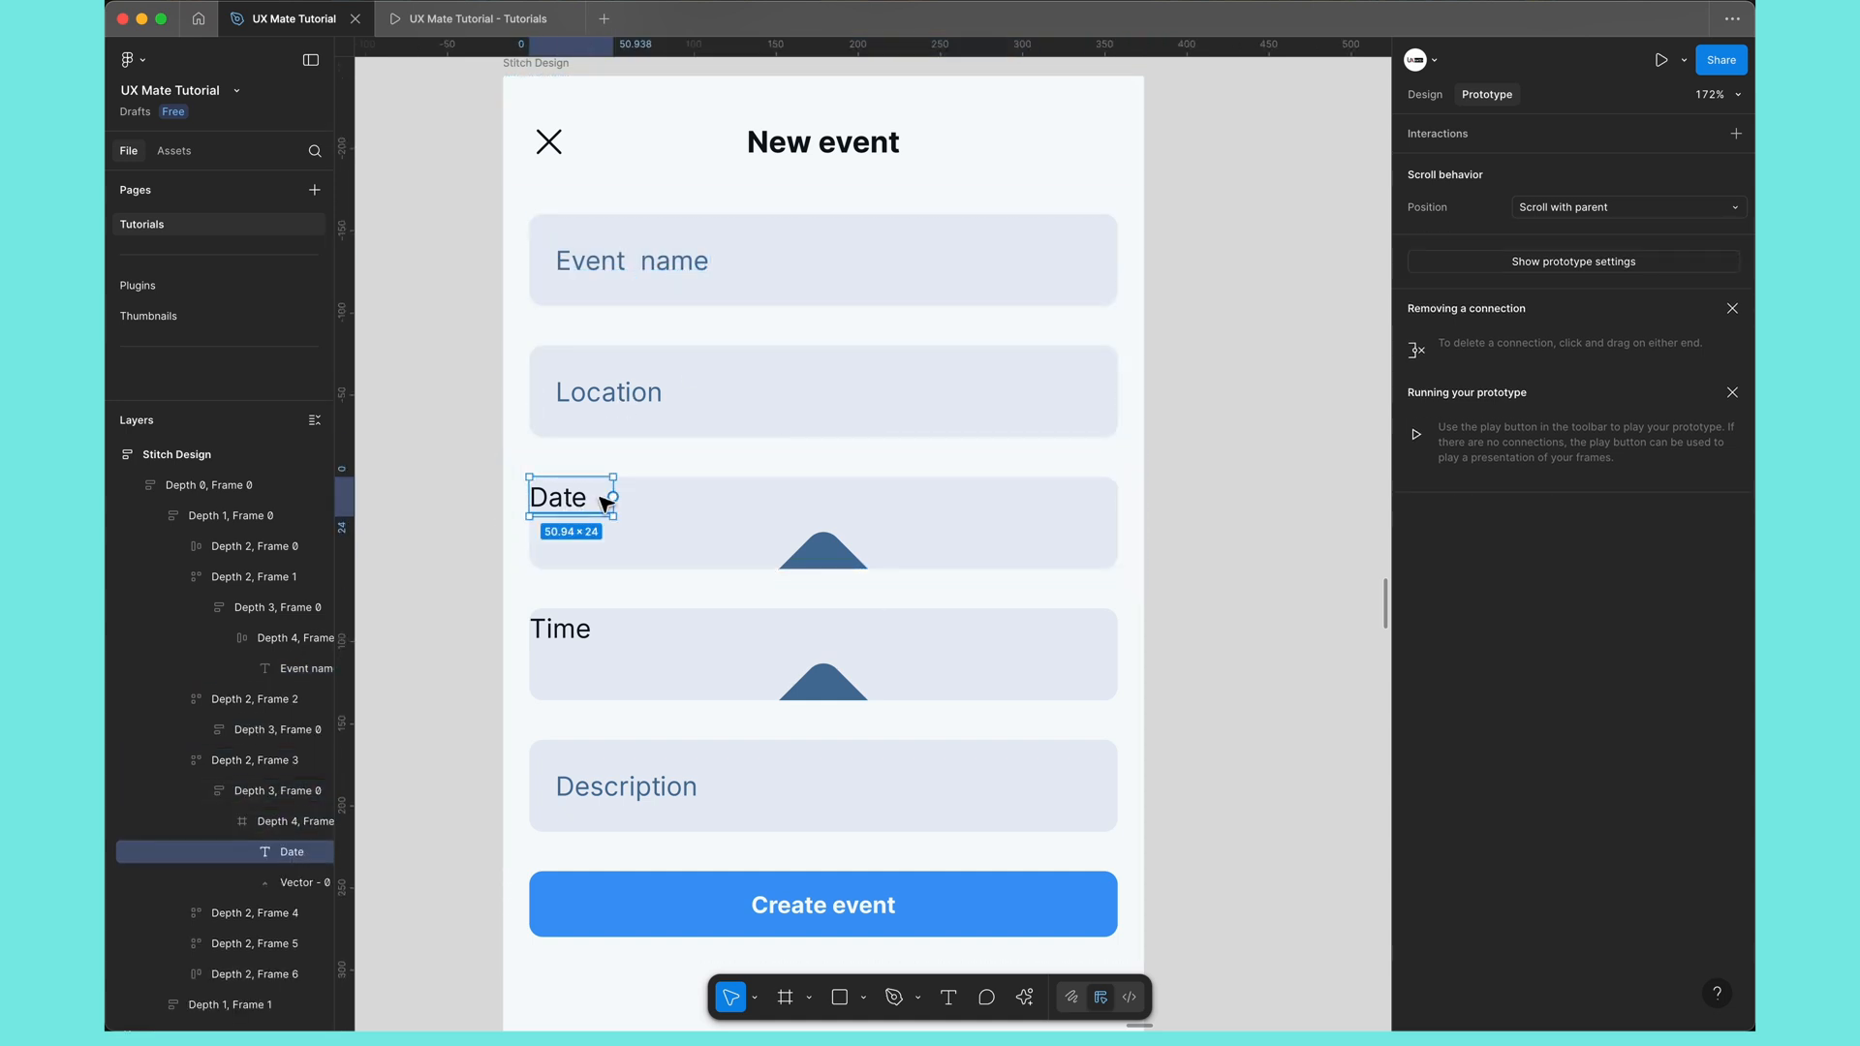
left_click(498, 532)
left_click_drag(545, 496, 581, 528)
left_click(550, 383)
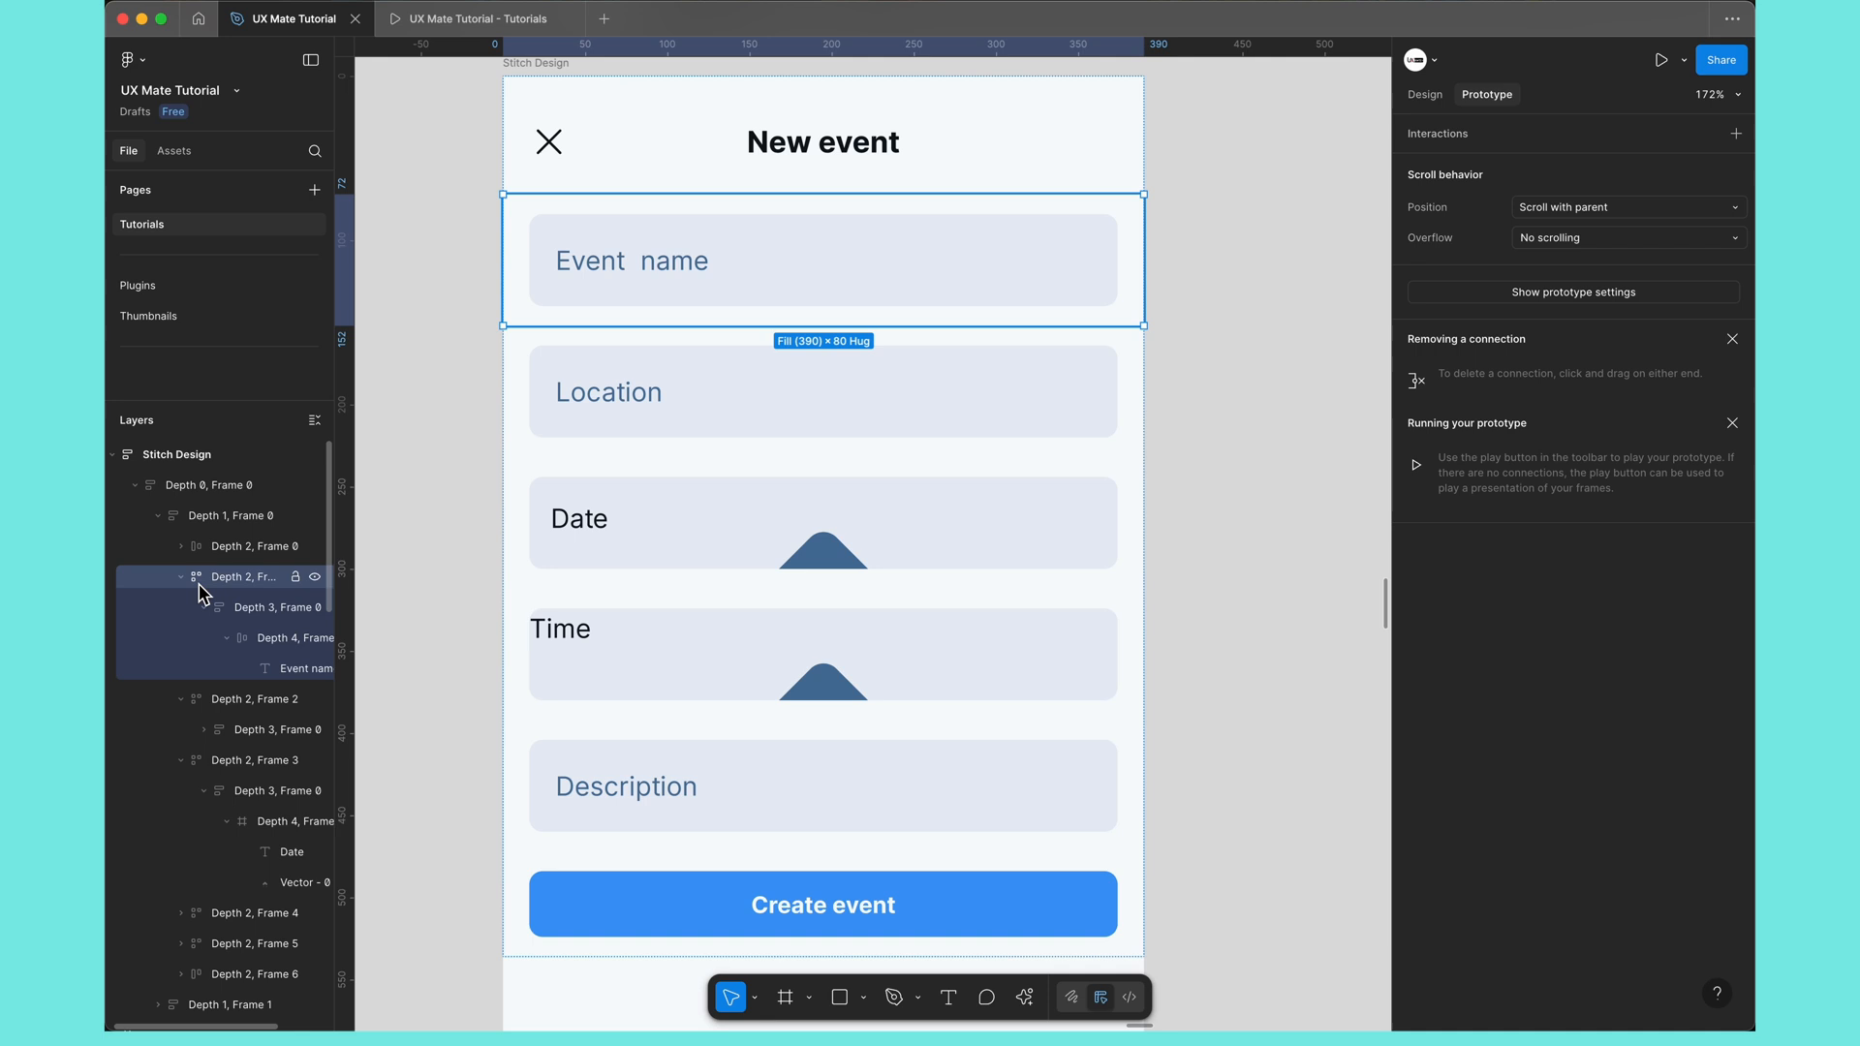
Step: Move the arrow vector in the Date field up and slightly to the right
left_click(742, 402)
left_click(761, 554)
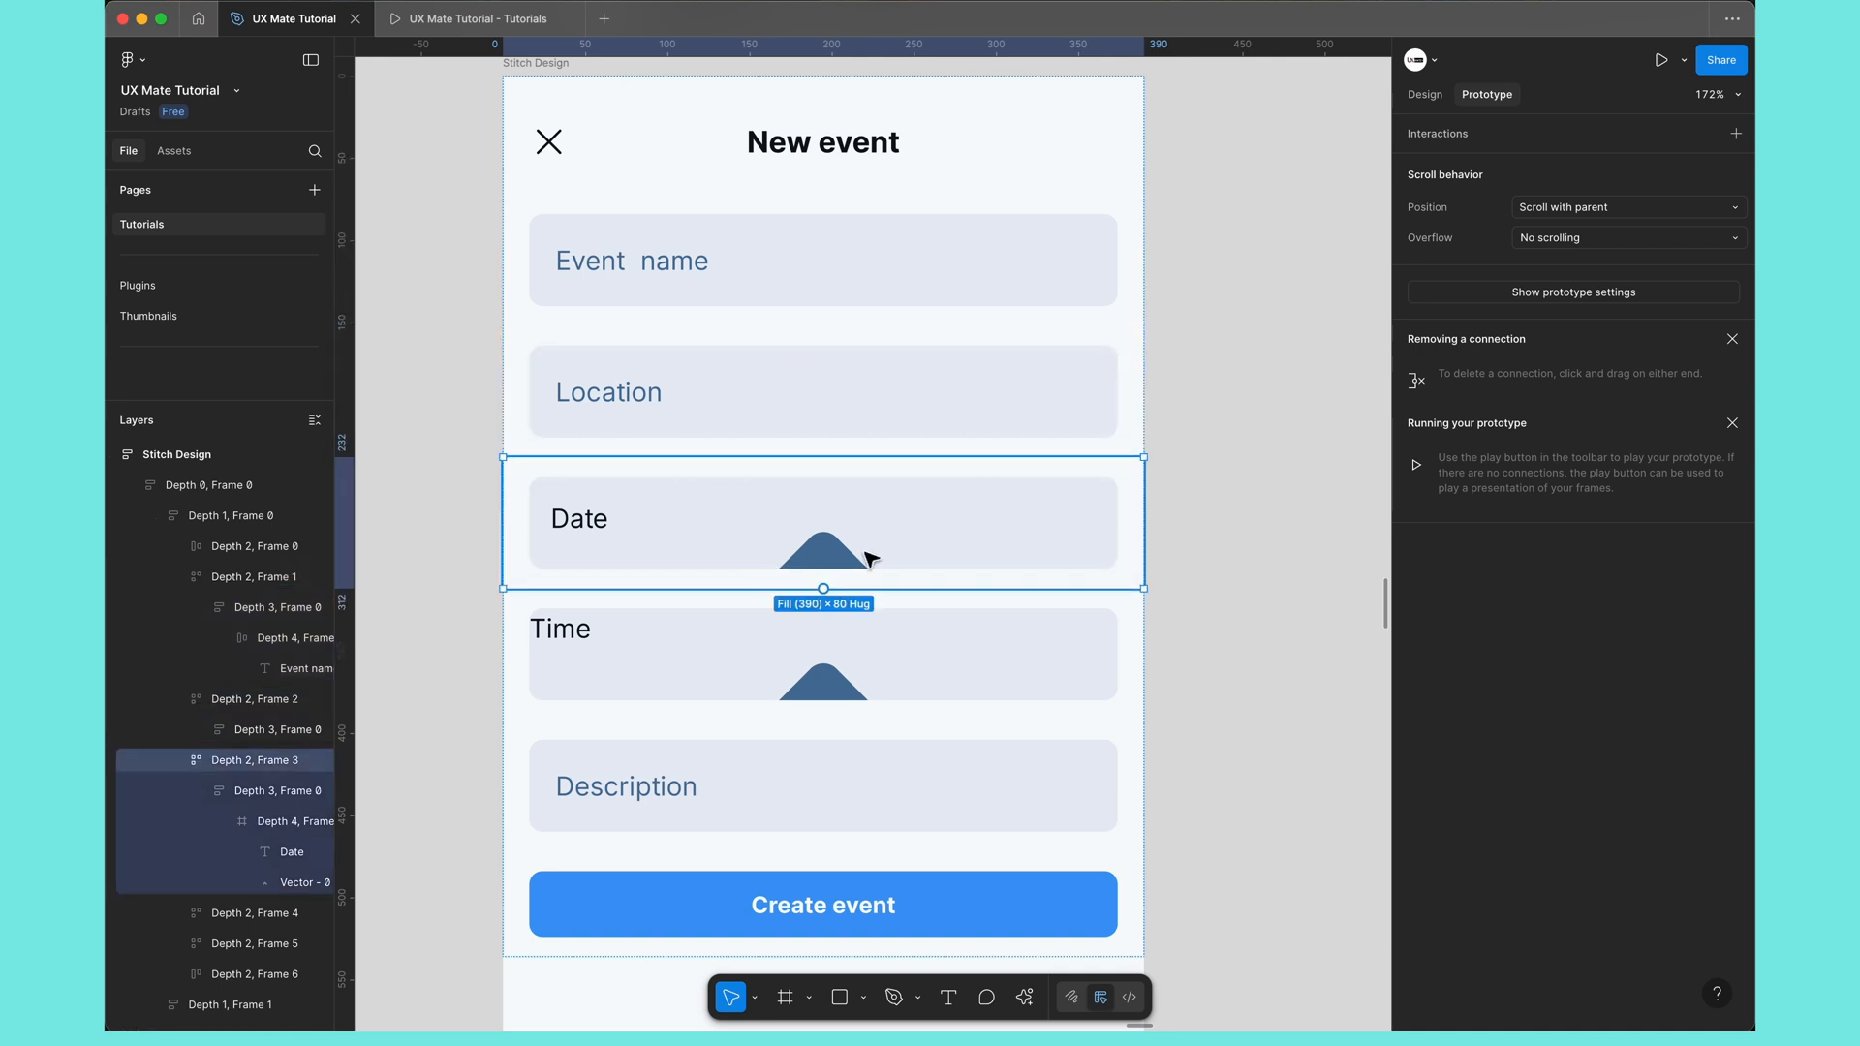
double_click(823, 557)
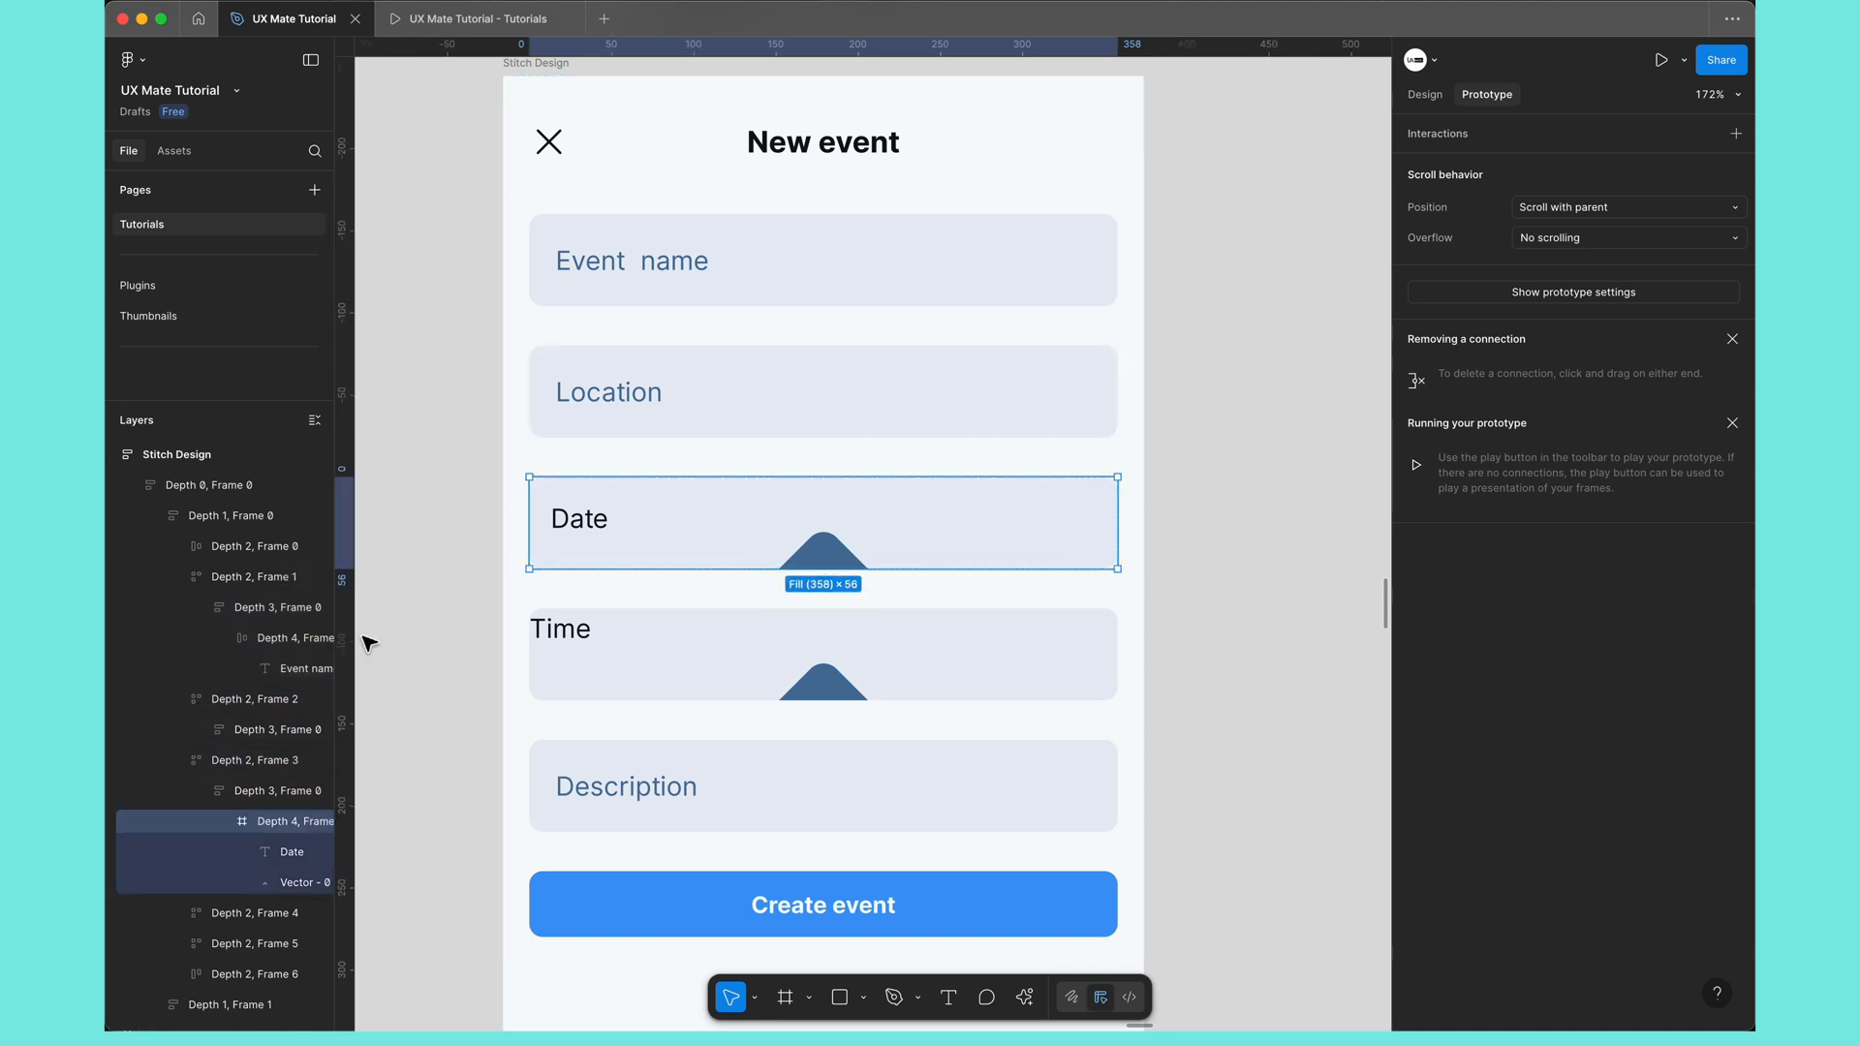
left_click(819, 560)
left_click_drag(811, 560, 862, 486)
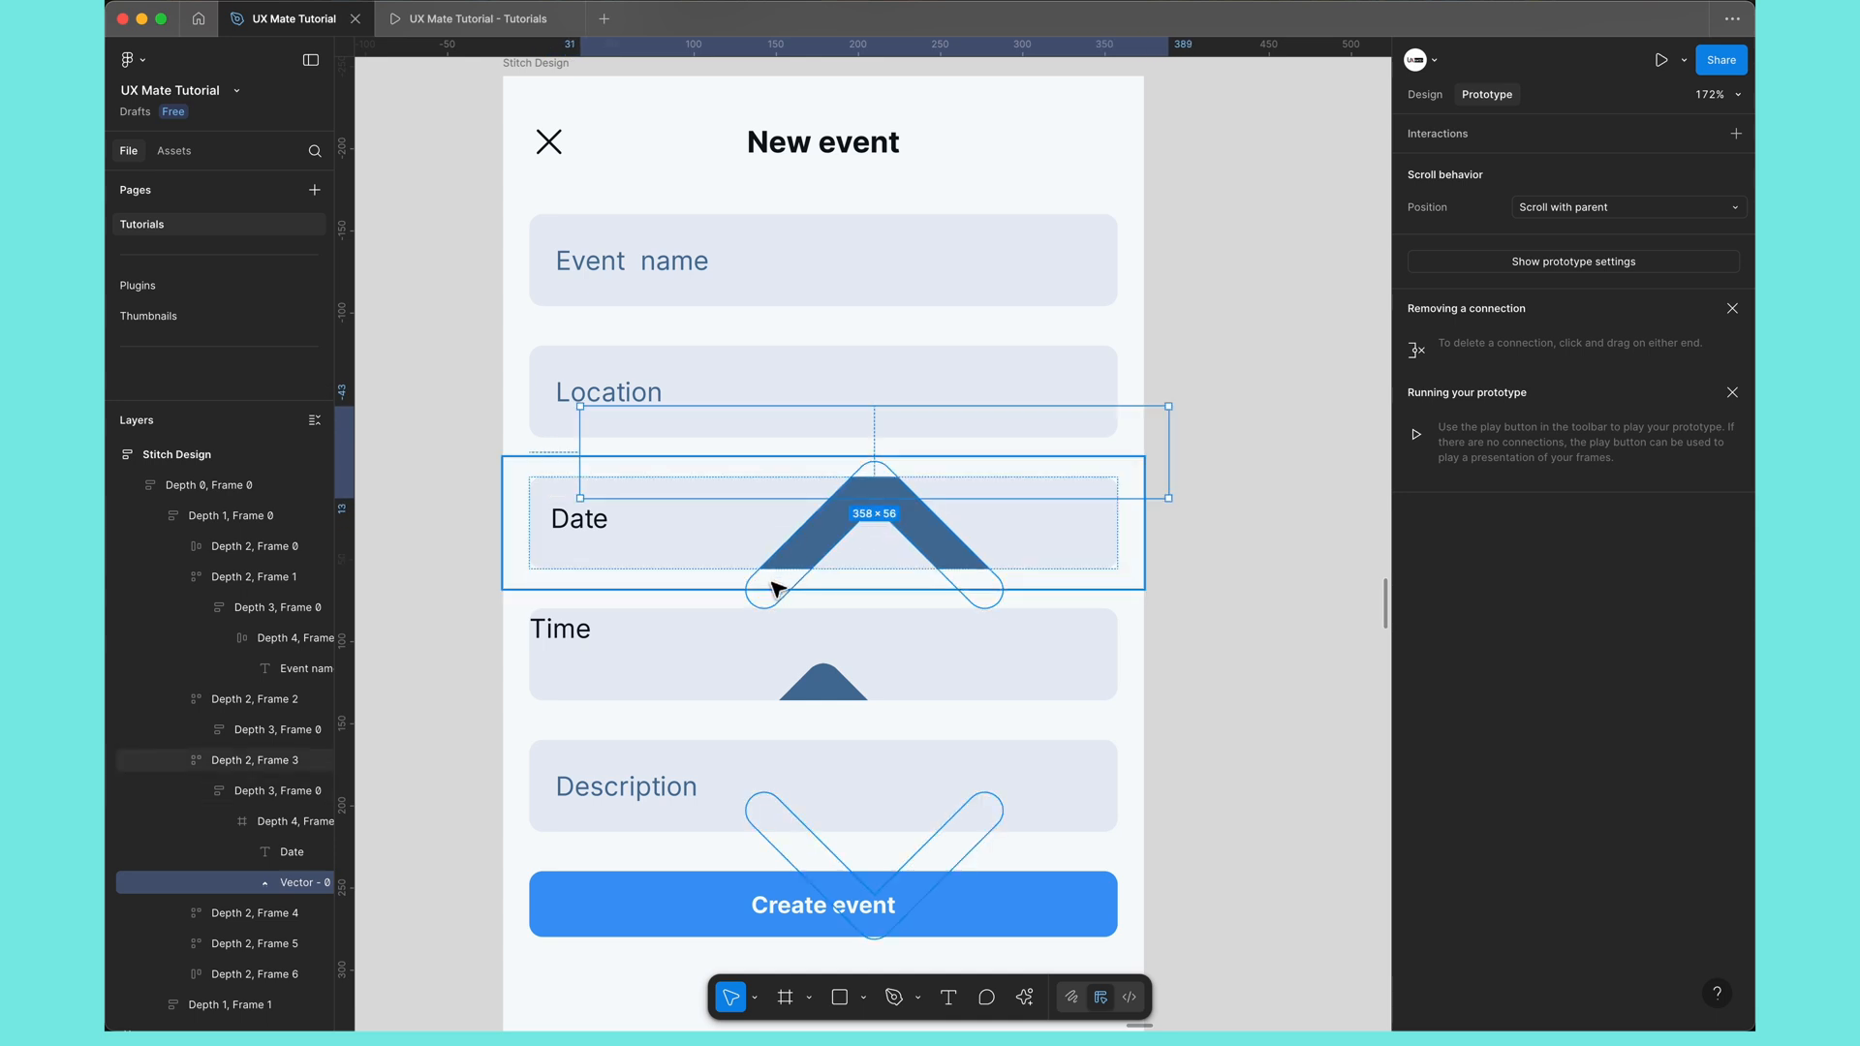
left_click(832, 516)
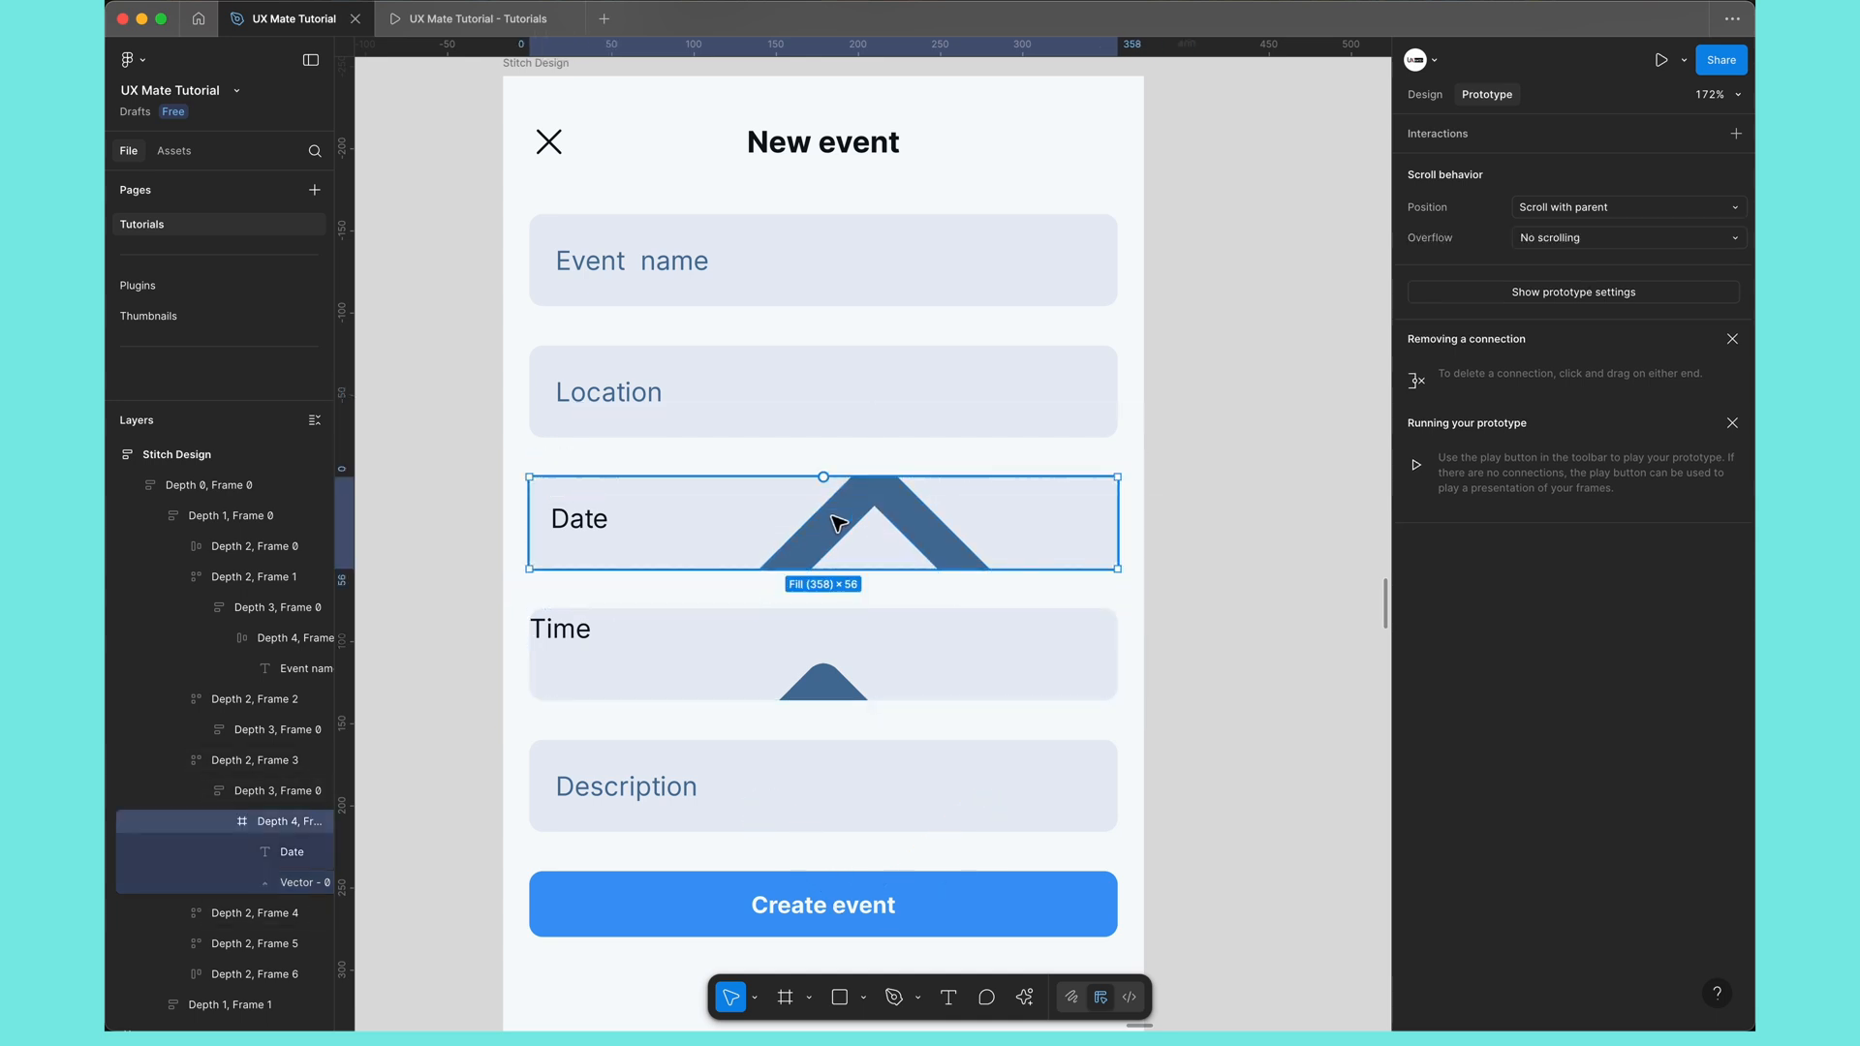
left_click(447, 595)
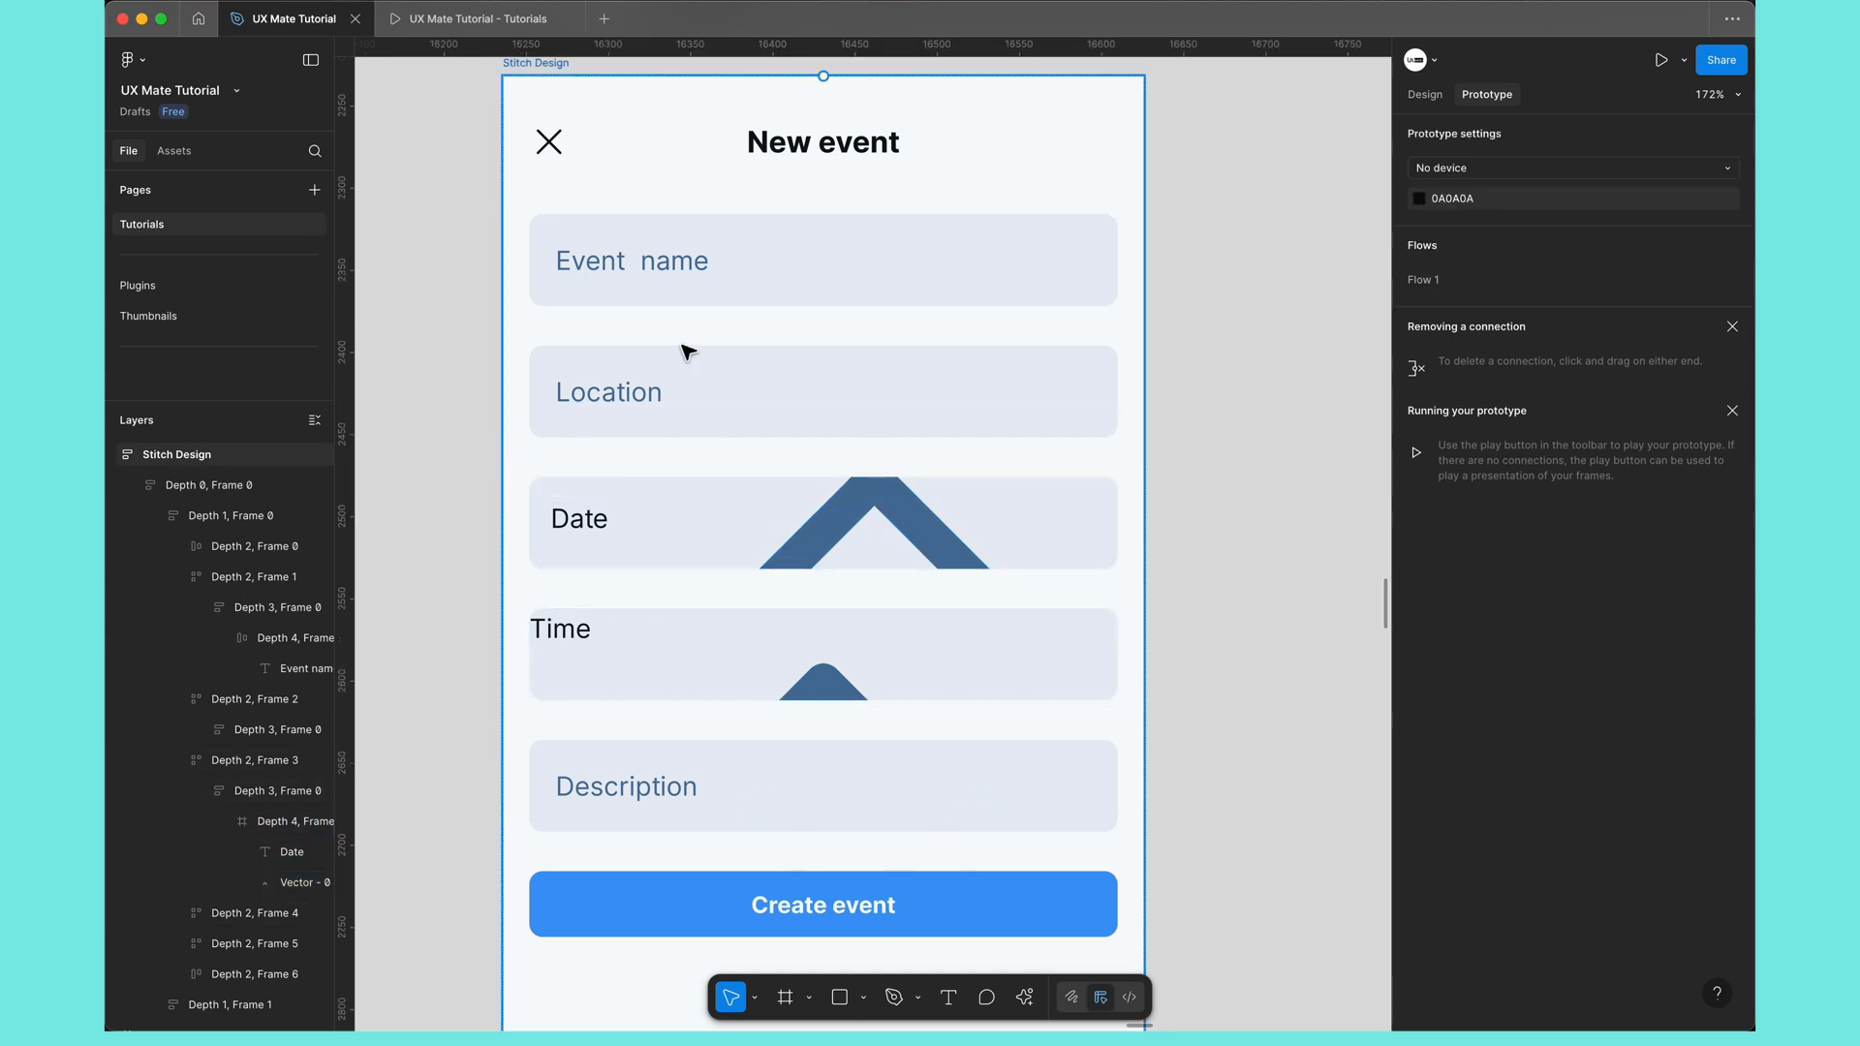
scroll(817, 376, "down", 5)
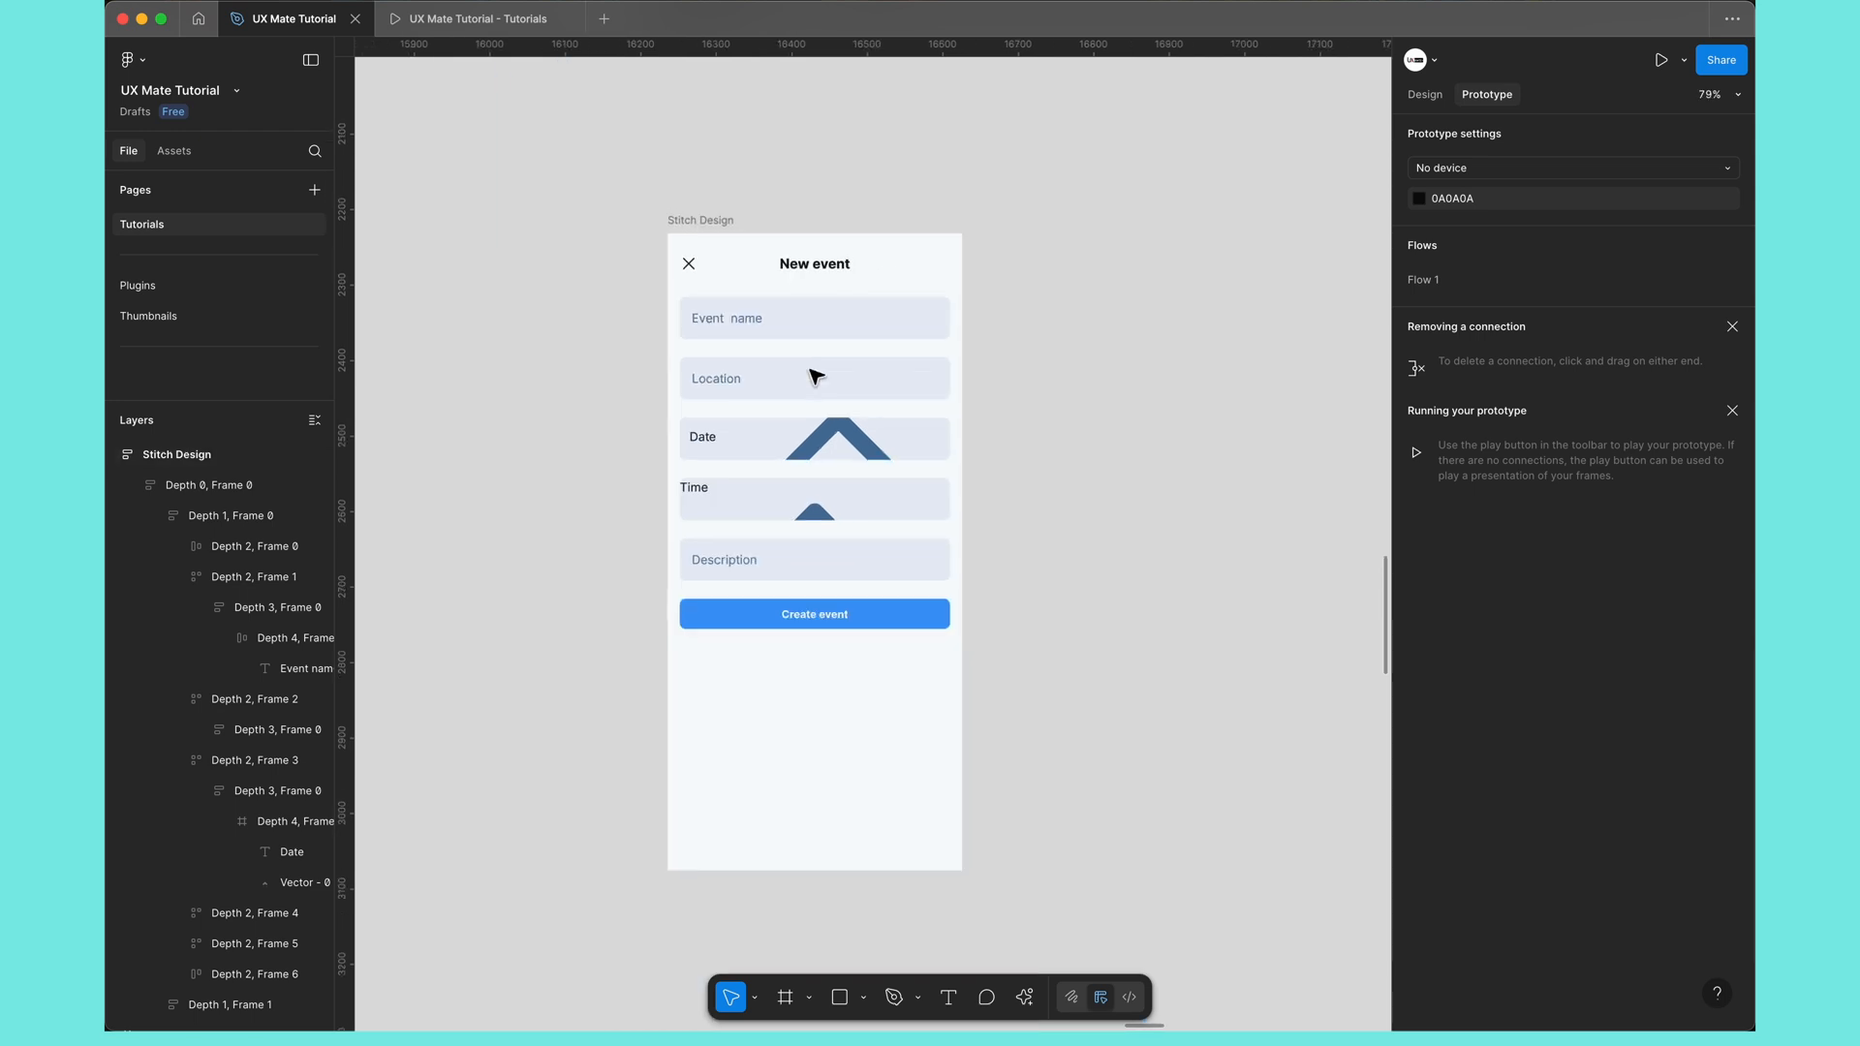
left_click(837, 419)
scroll(847, 418, "up", 5)
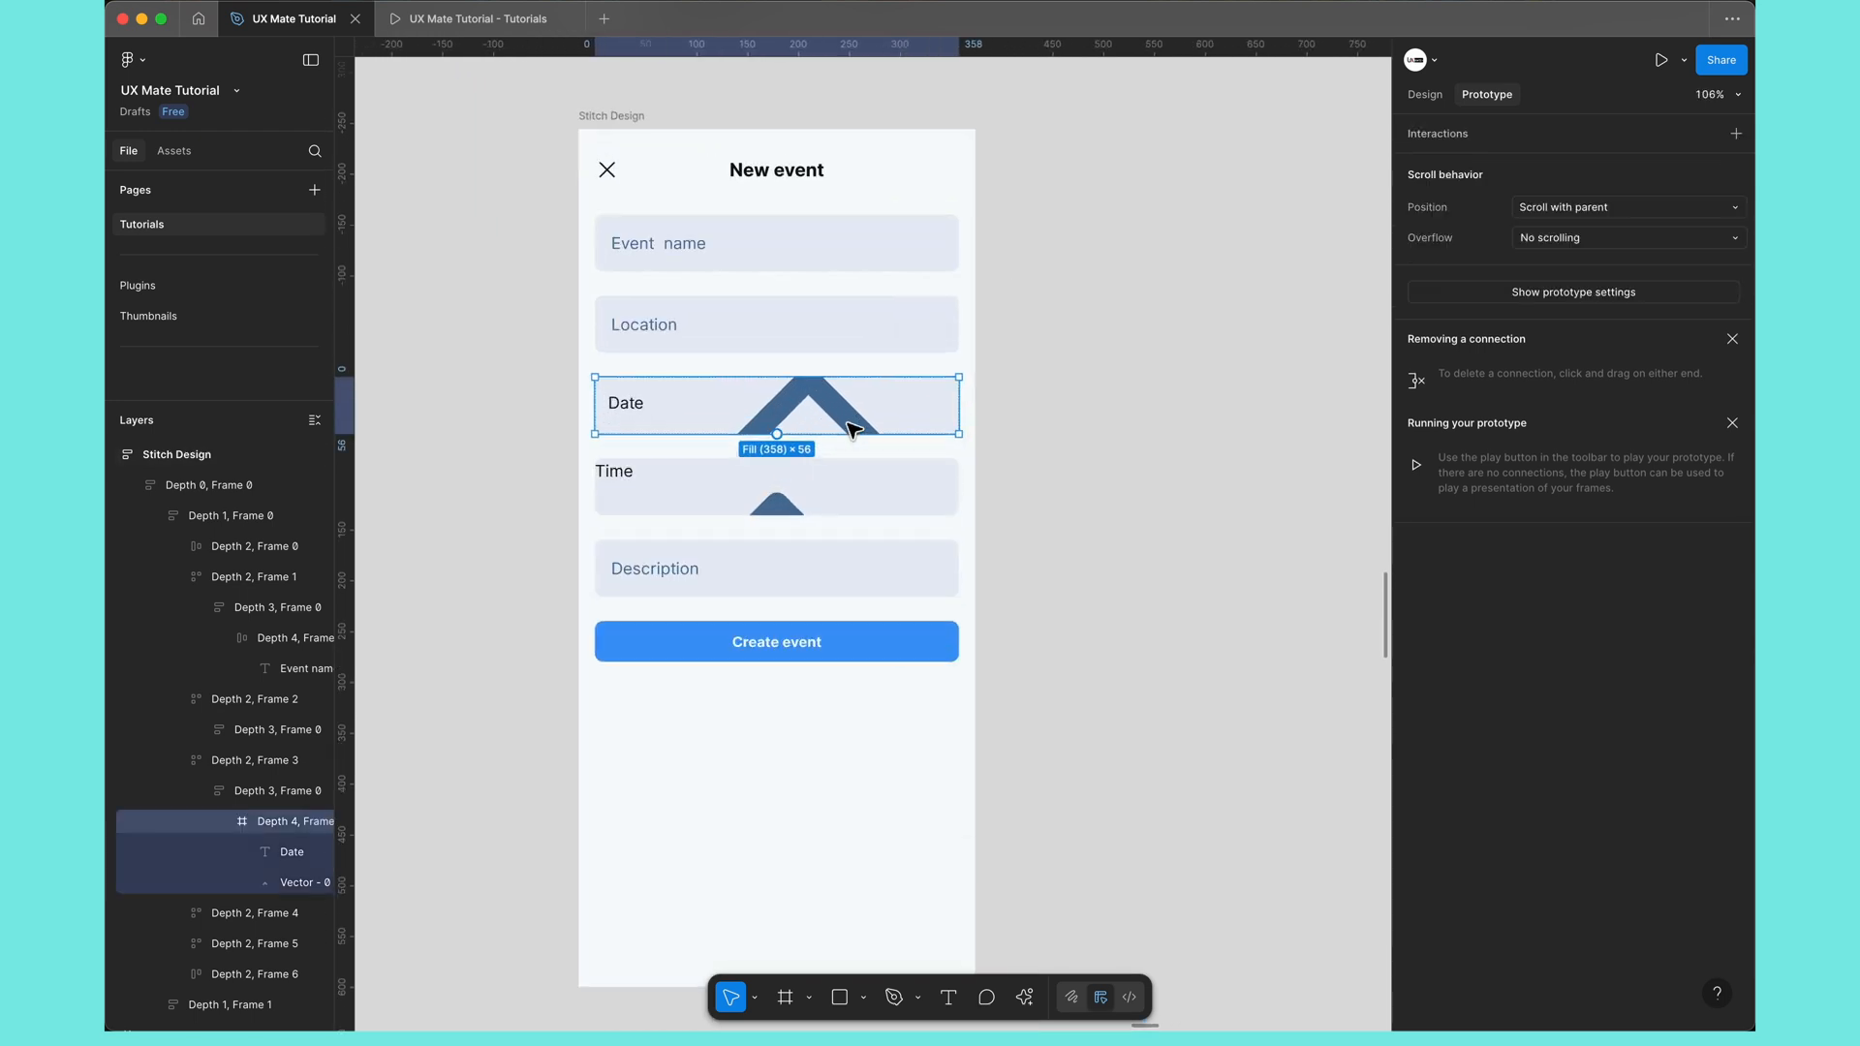
scroll(789, 407, "up", 2)
scroll(726, 448, "down", 4)
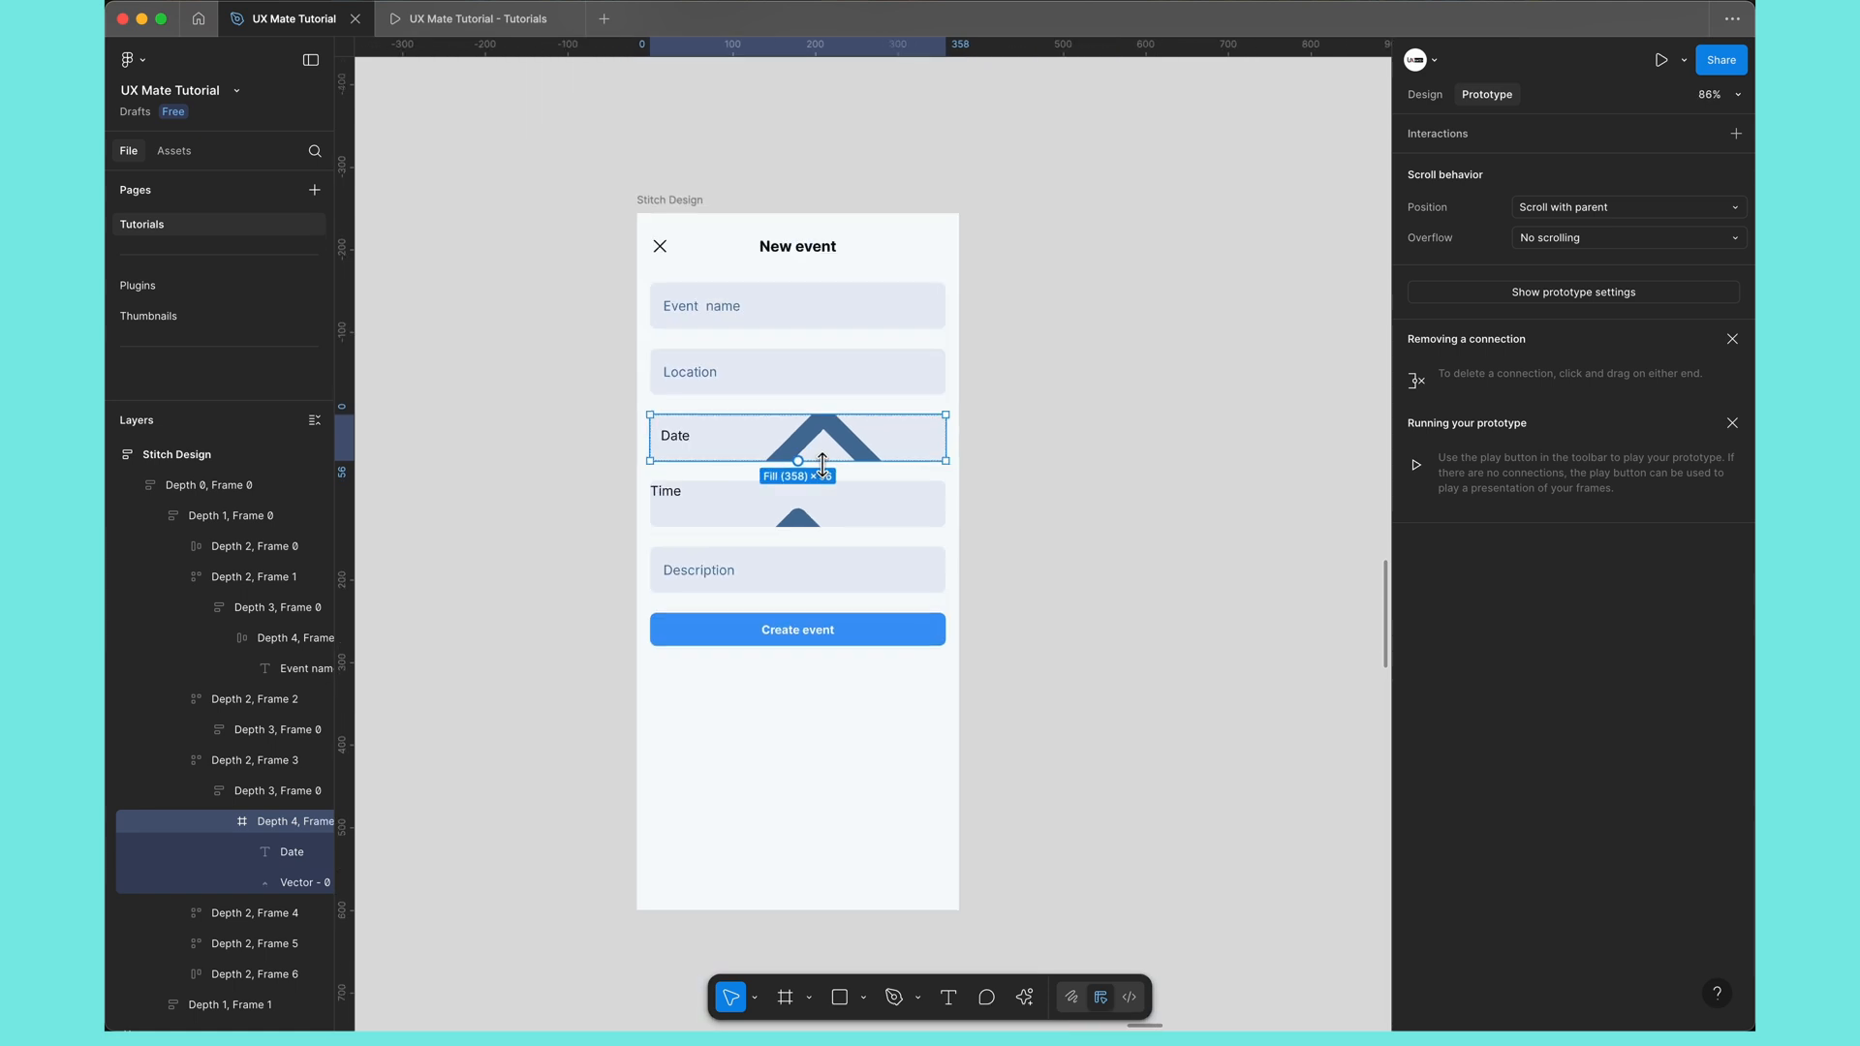
left_click(1037, 515)
Step: Switch back to Stitch in the browser and leave the Board game club planner example for the start page
key("super+Tab")
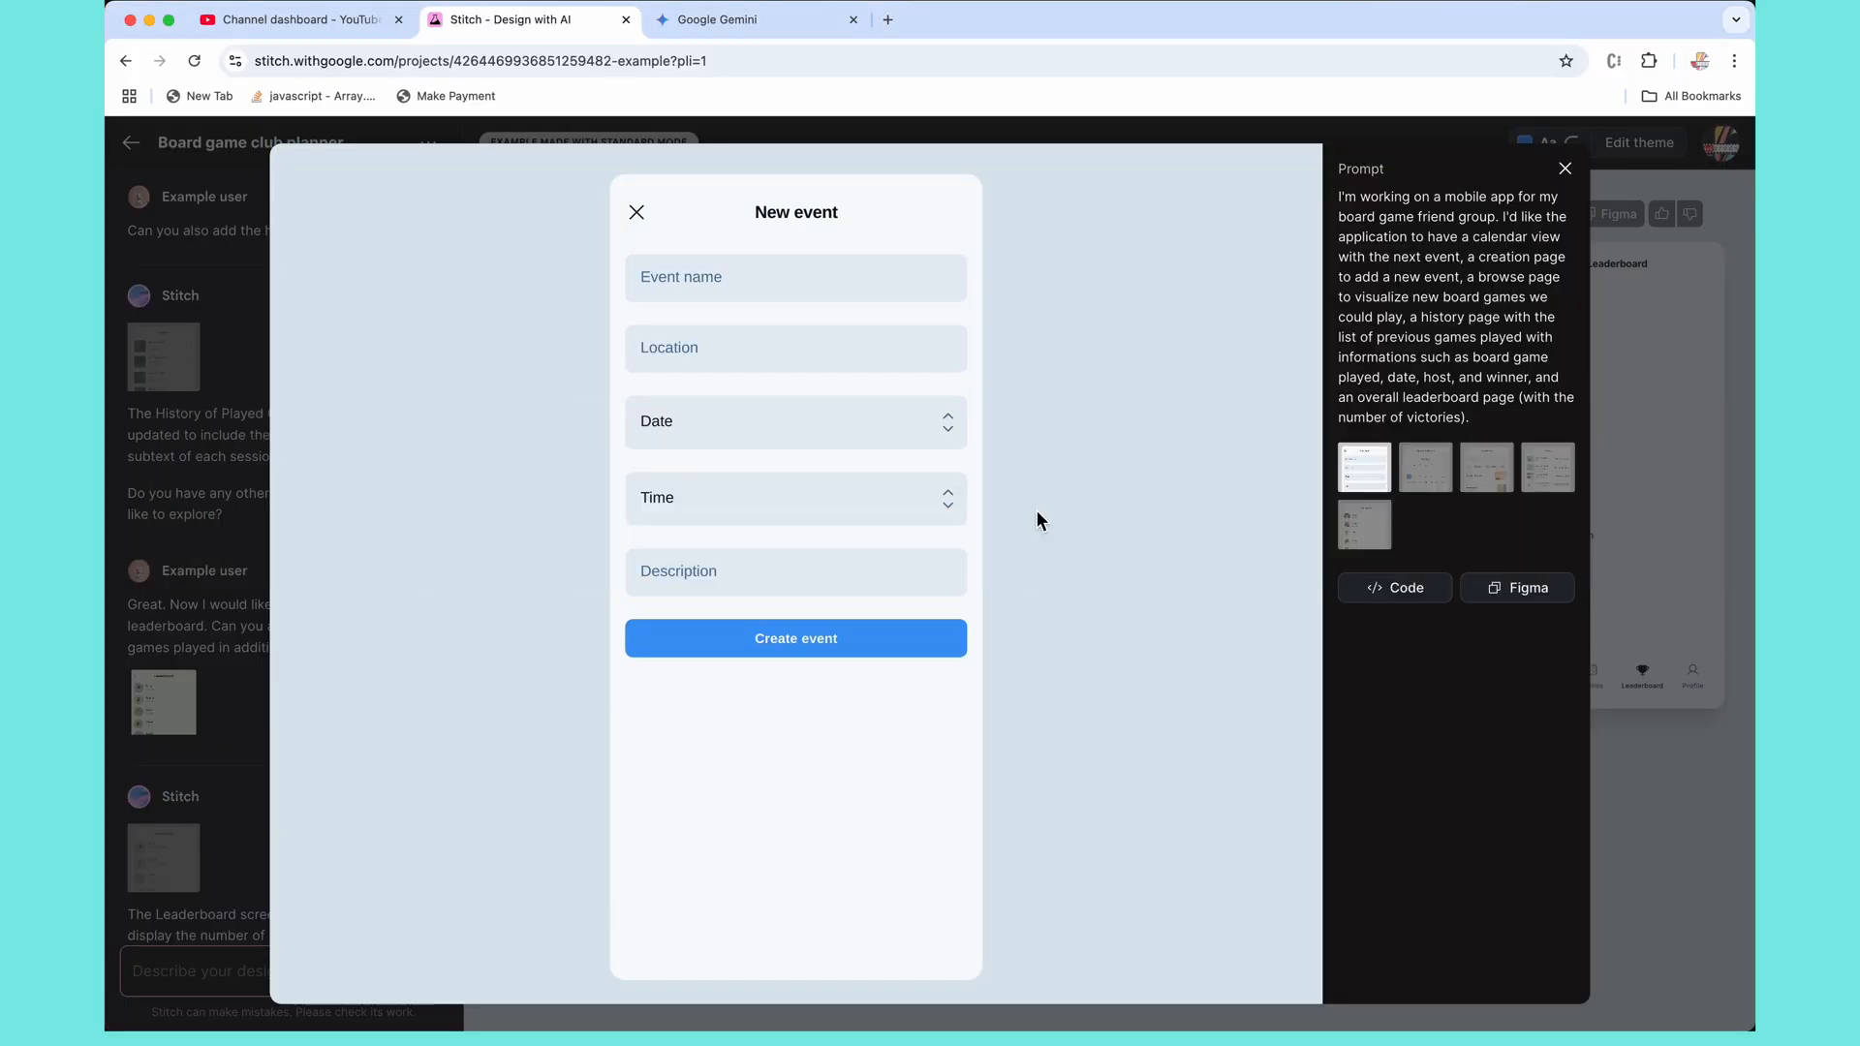
left_click(1566, 170)
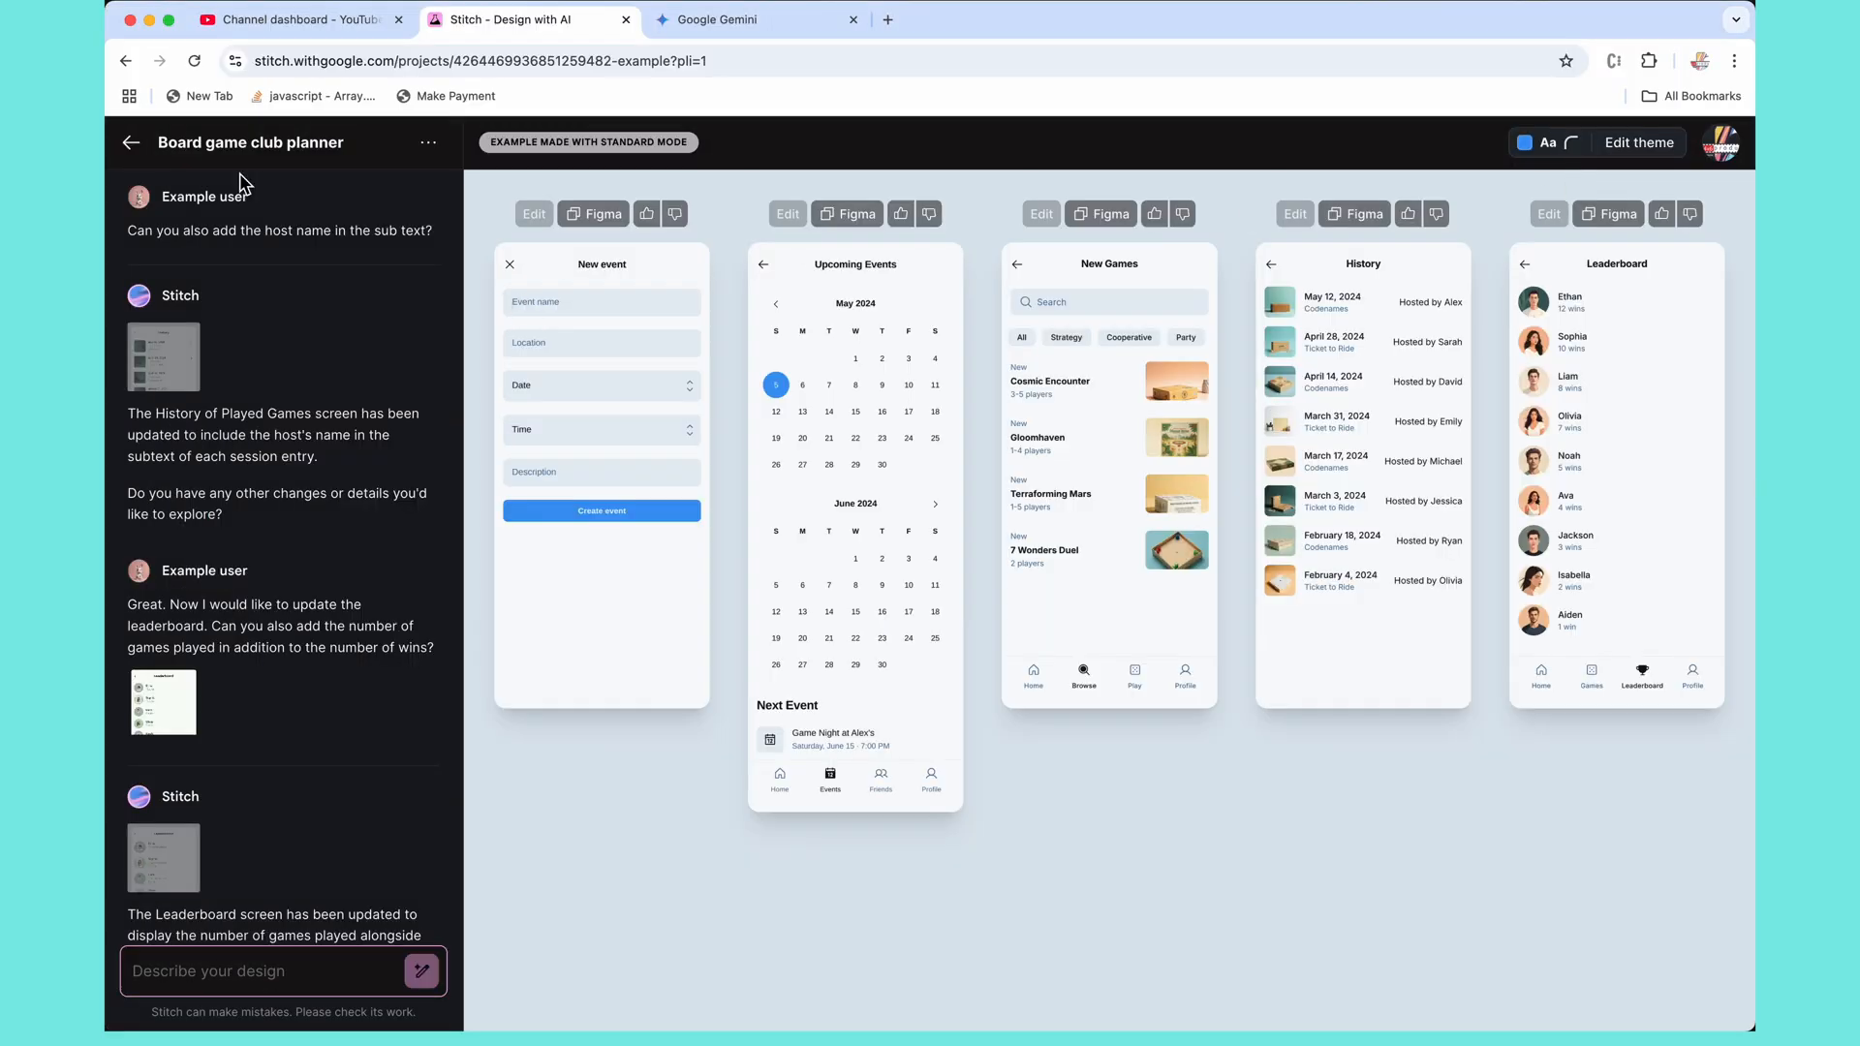
left_click(133, 146)
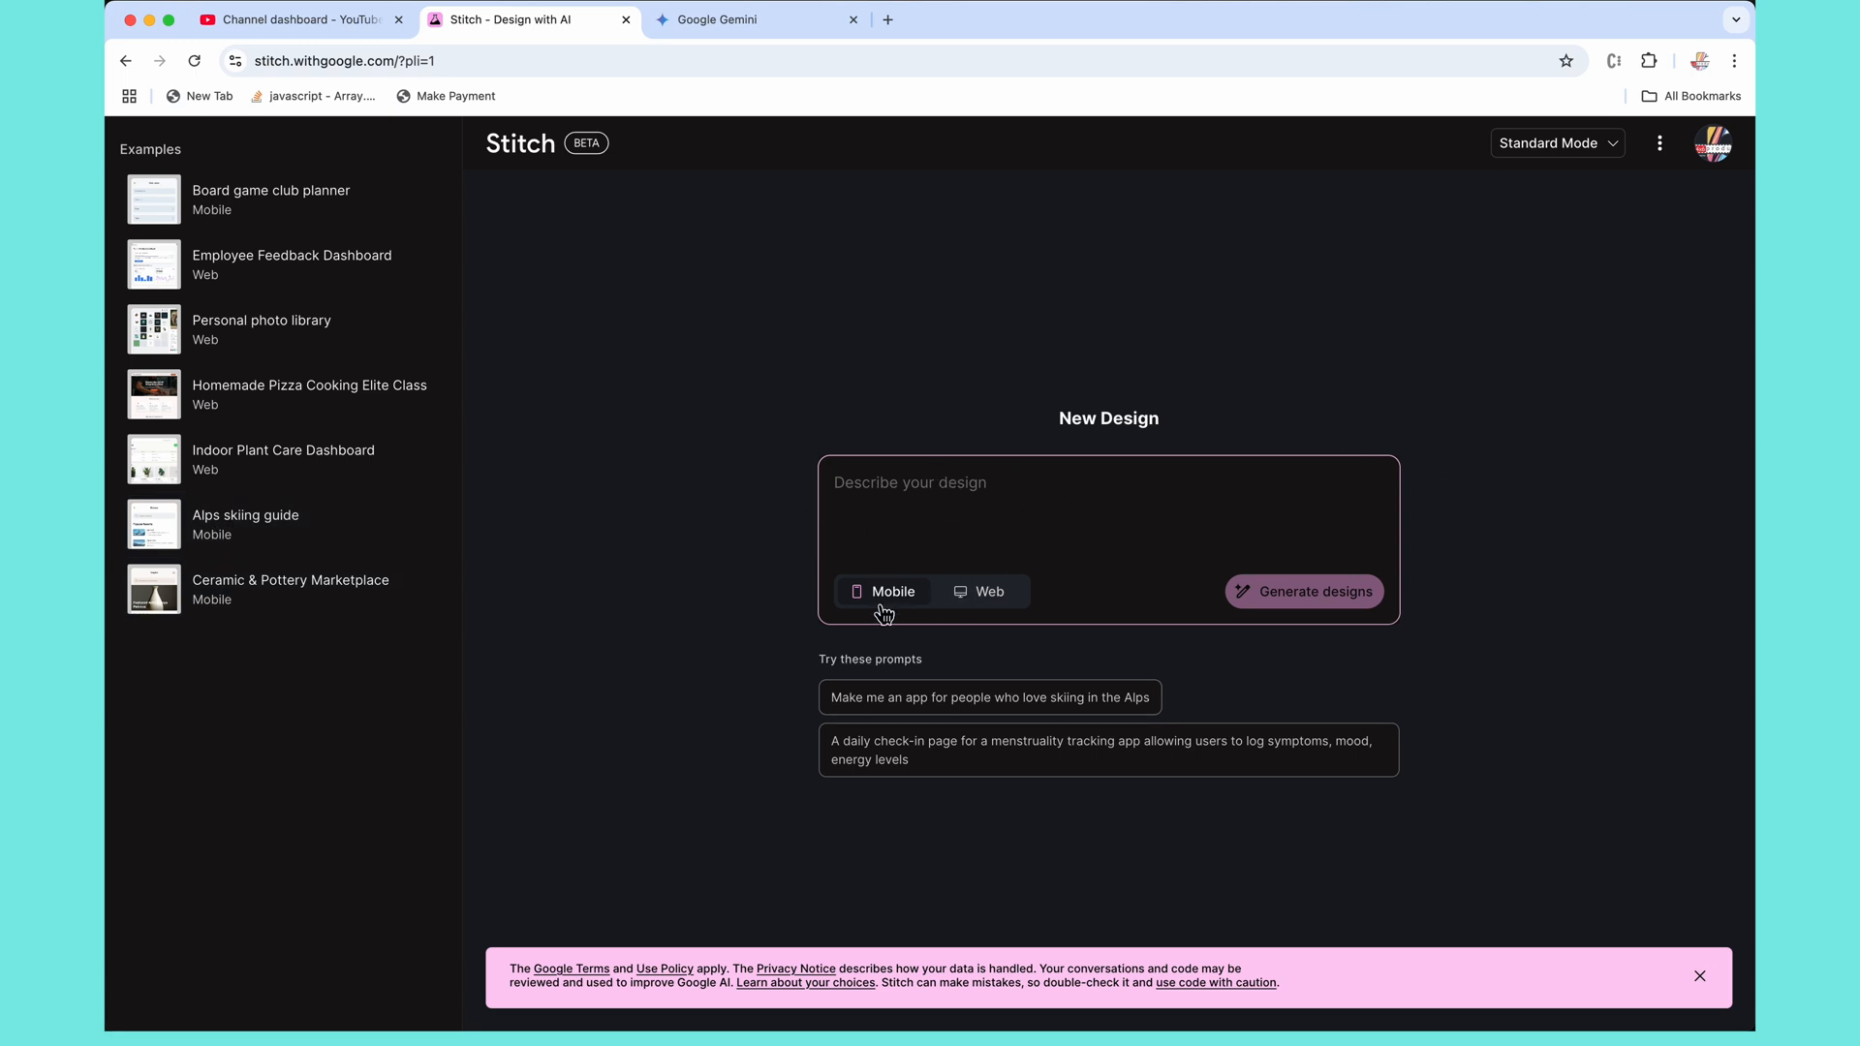
Step: Compare the suggested prompts offered for Mobile and Web designs
left_click(988, 608)
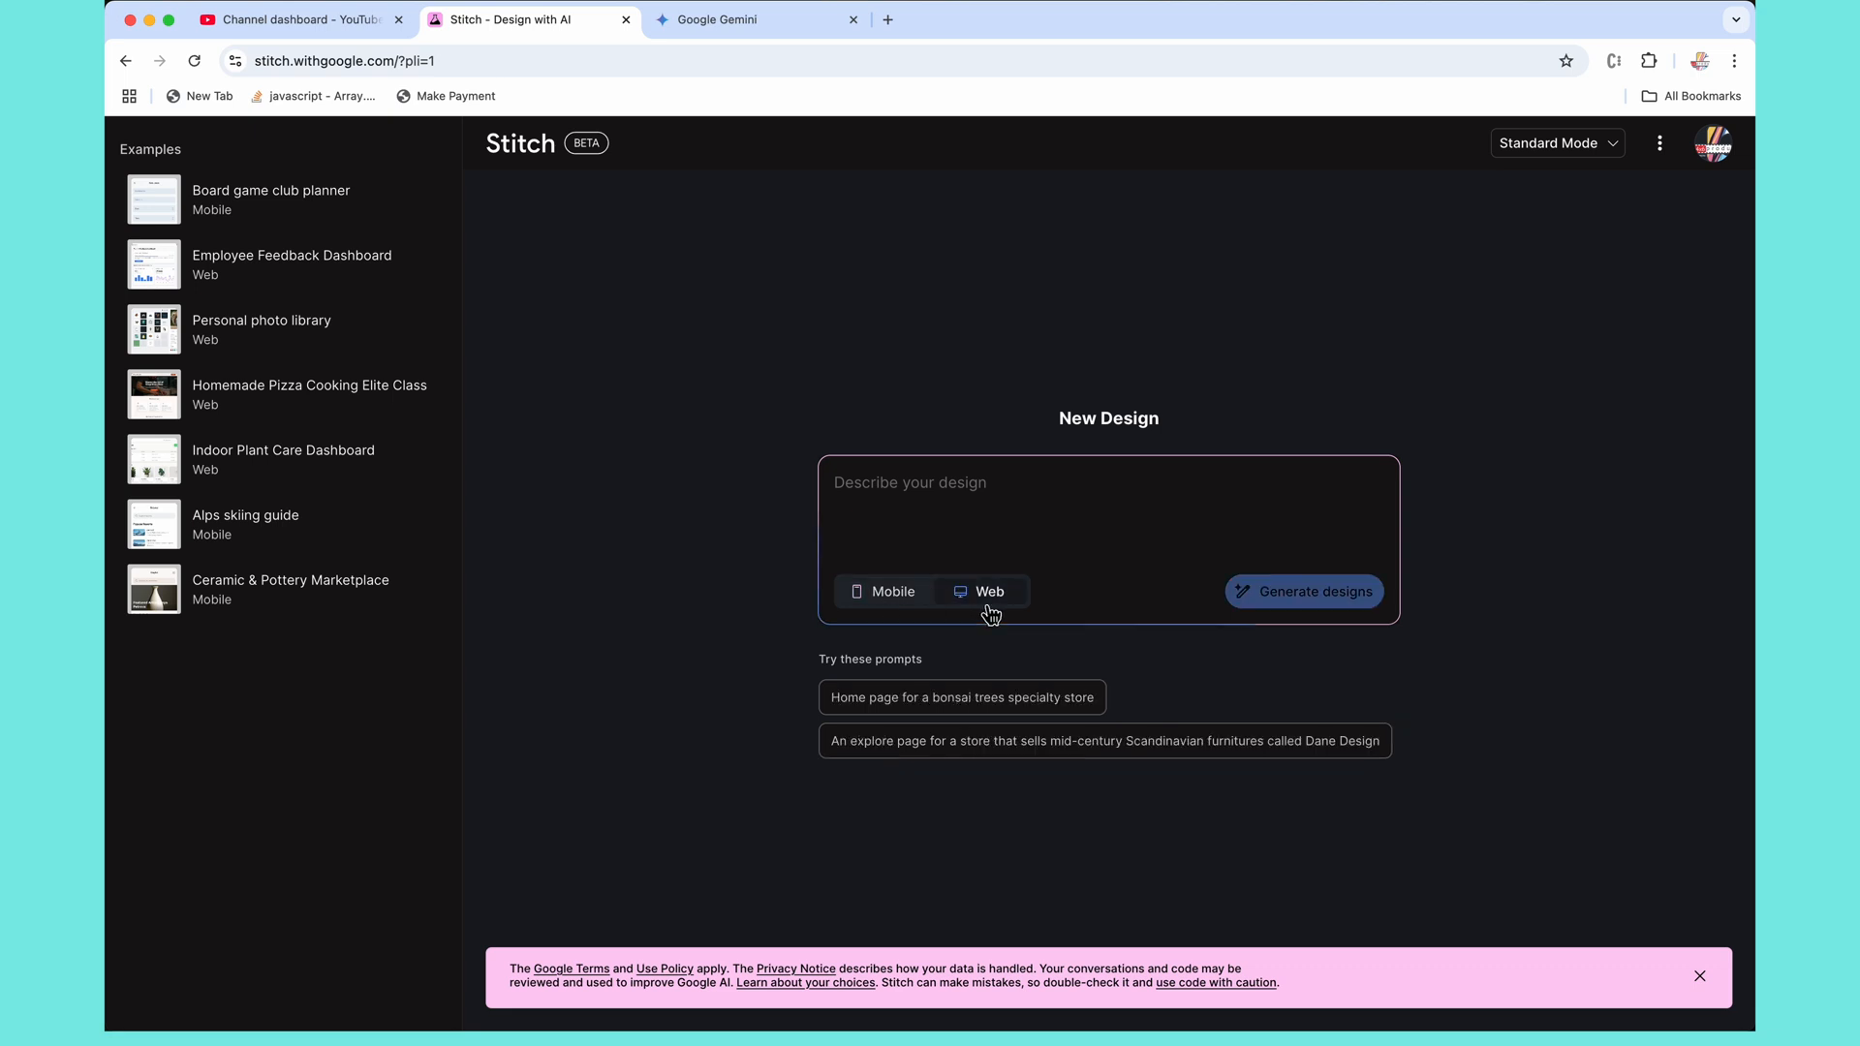
left_click(888, 607)
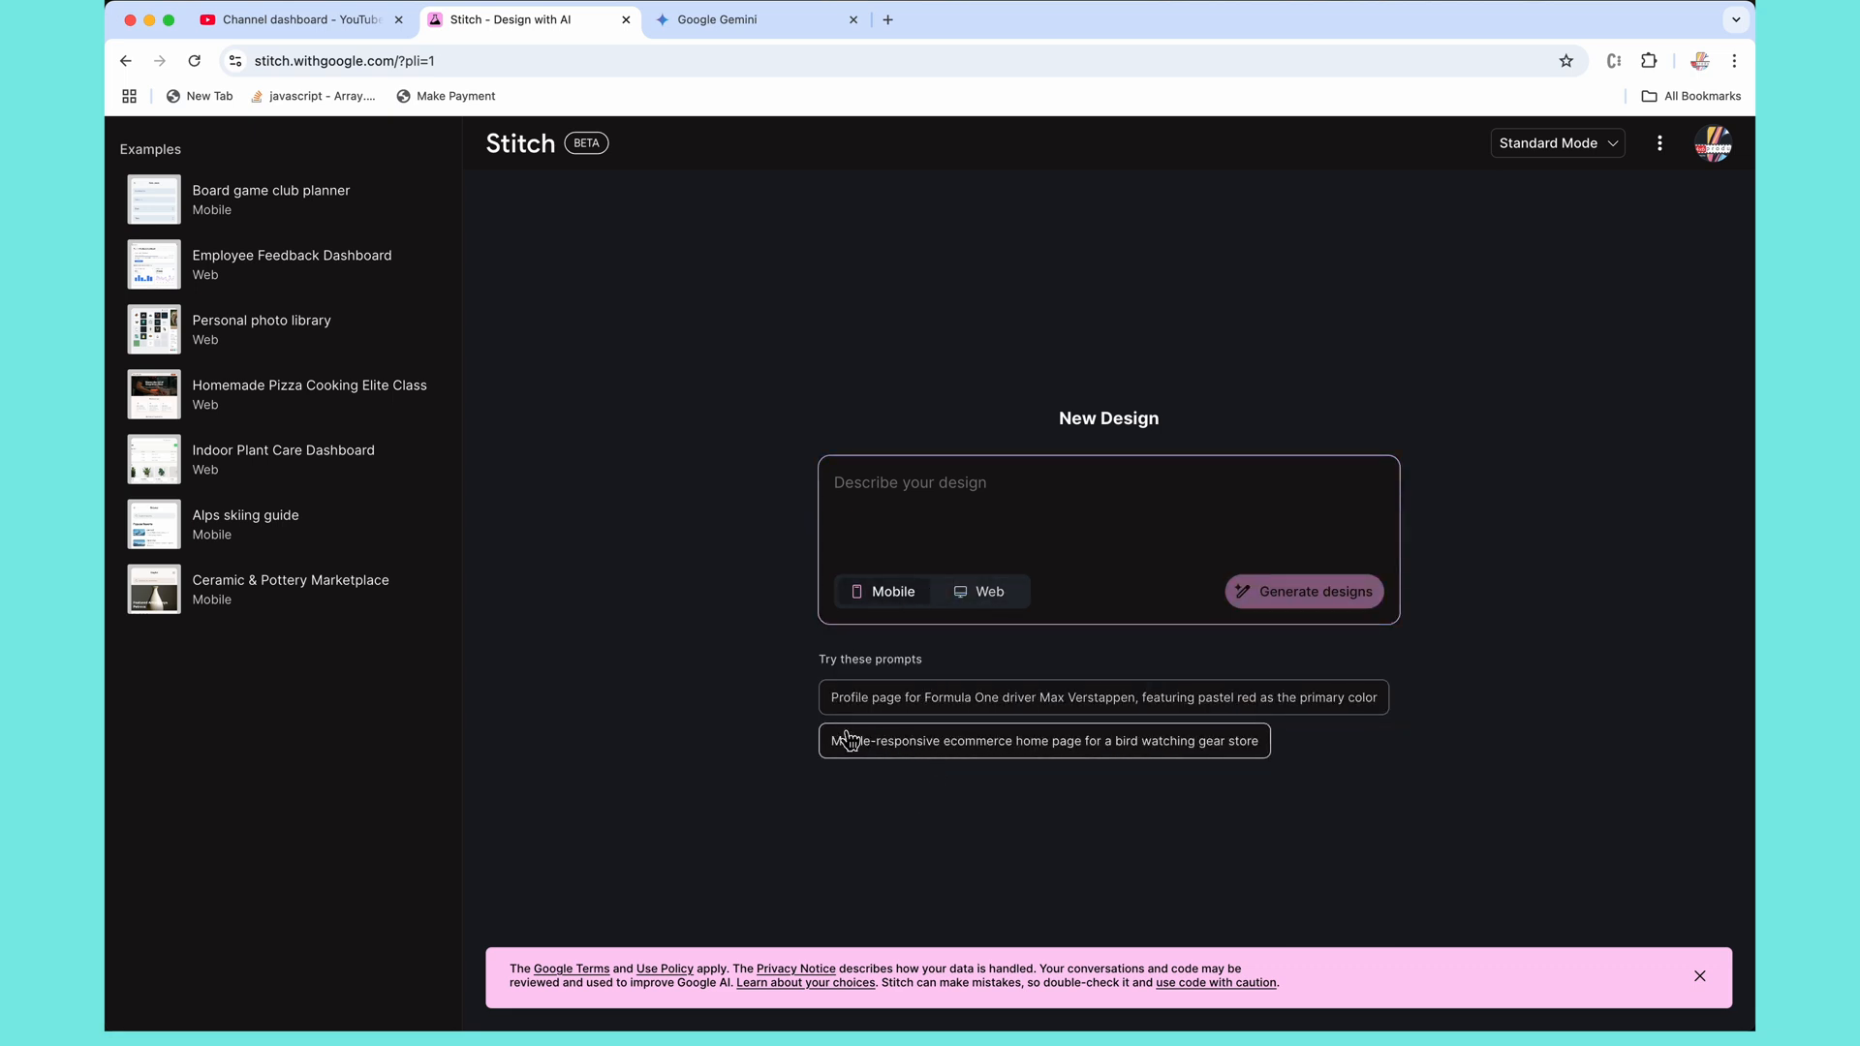
left_click(990, 606)
left_click(891, 610)
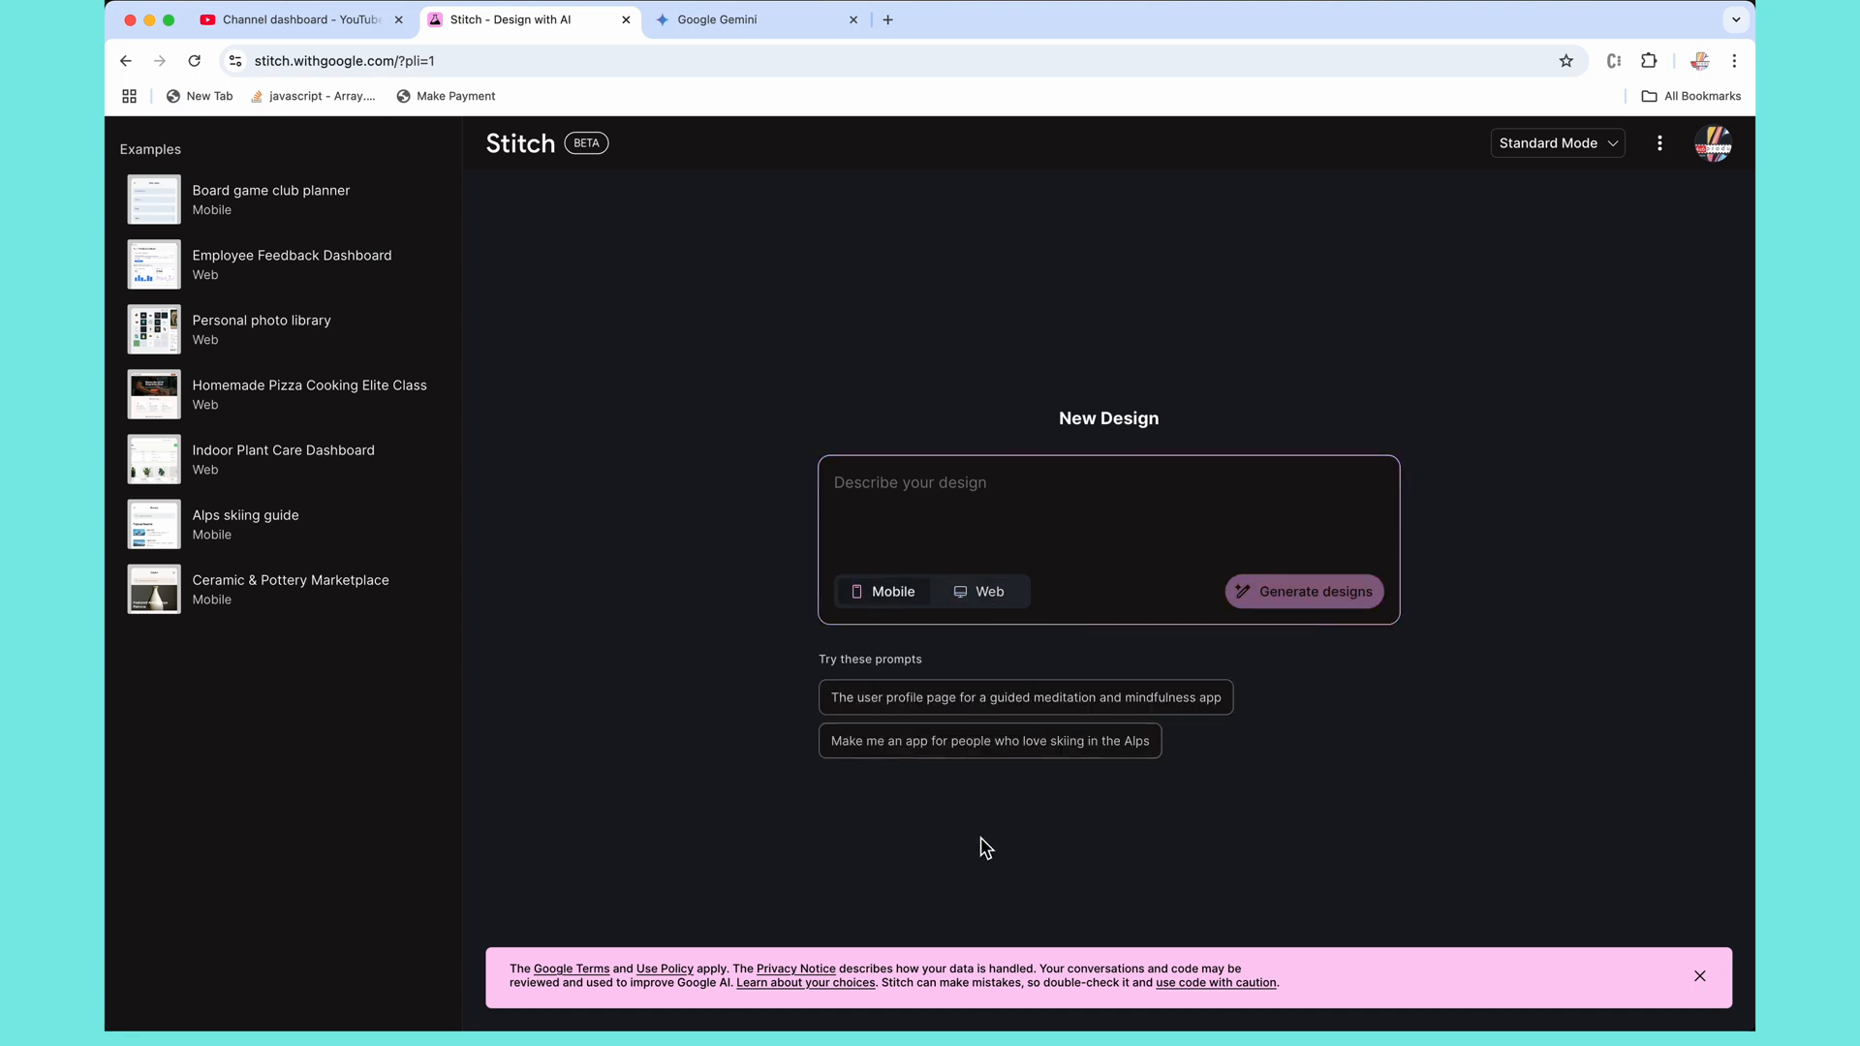
left_click(1005, 604)
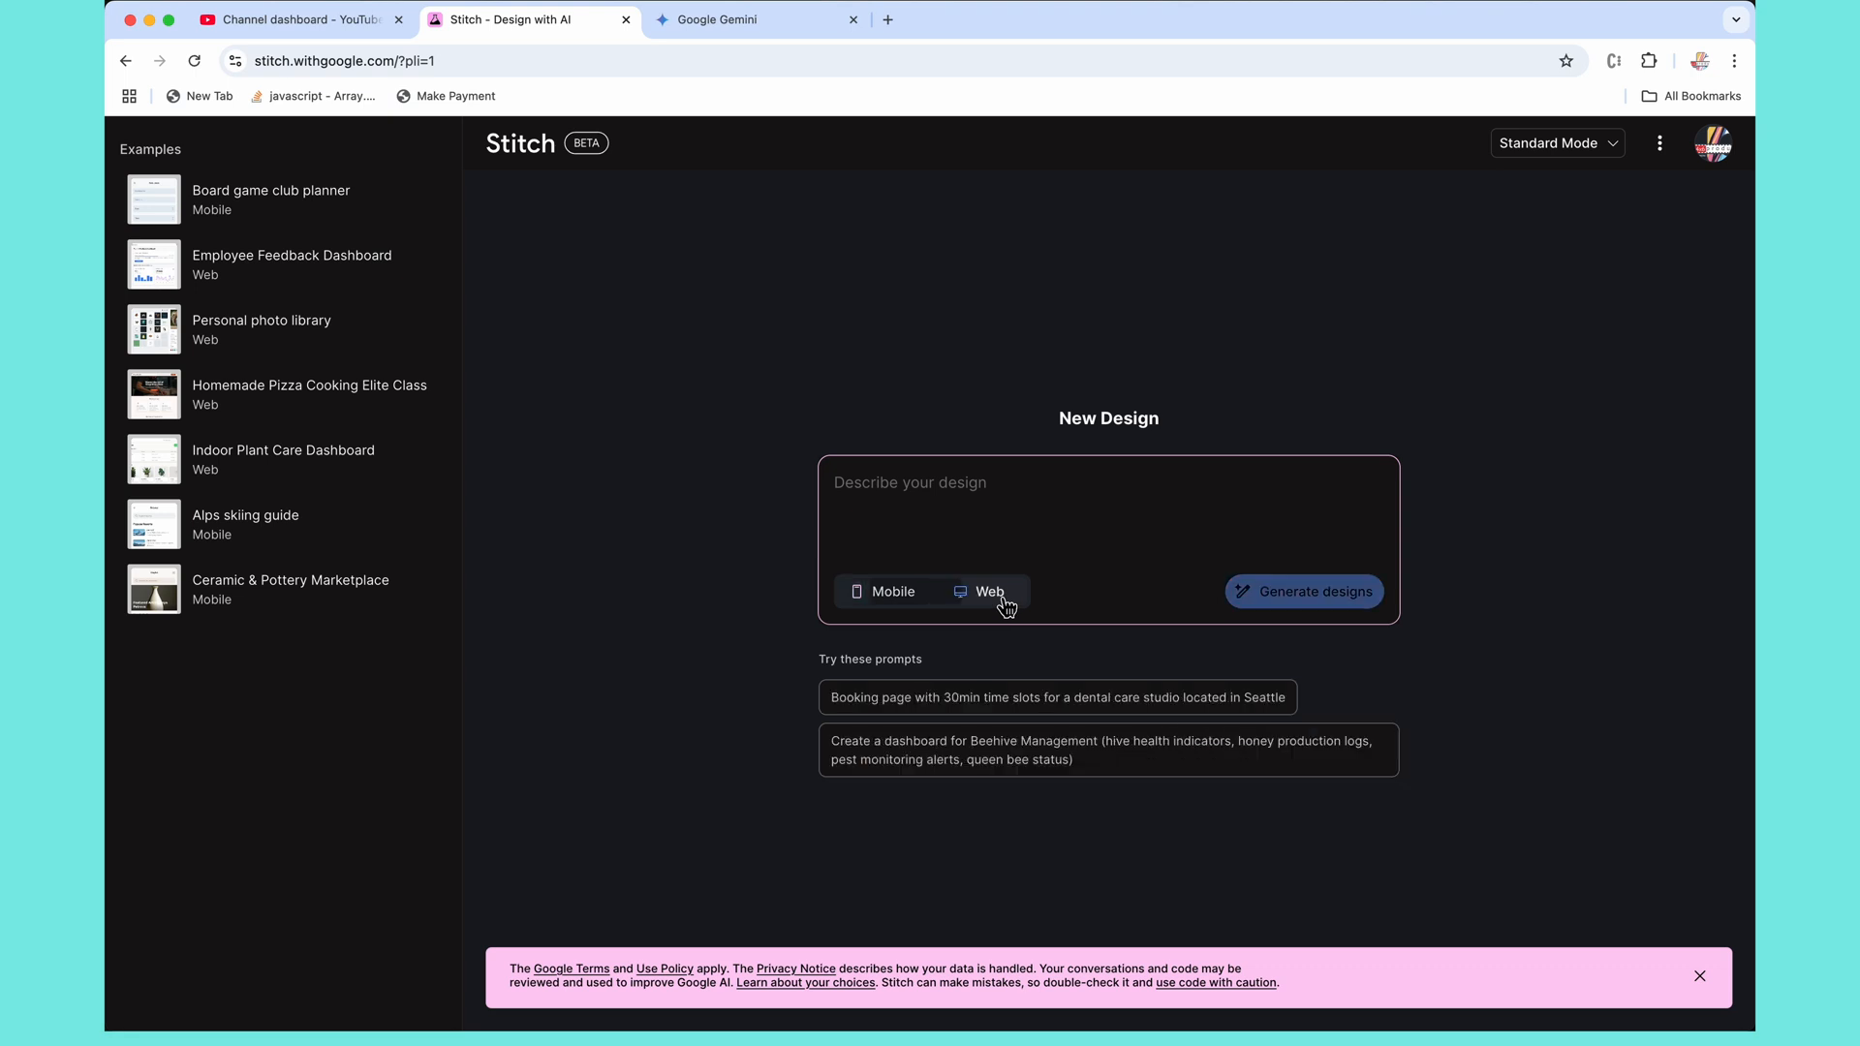
Step: Set the new design to Mobile and use the suggested prompt for an app for discovering California activities and getaways
left_click(893, 601)
left_click(872, 712)
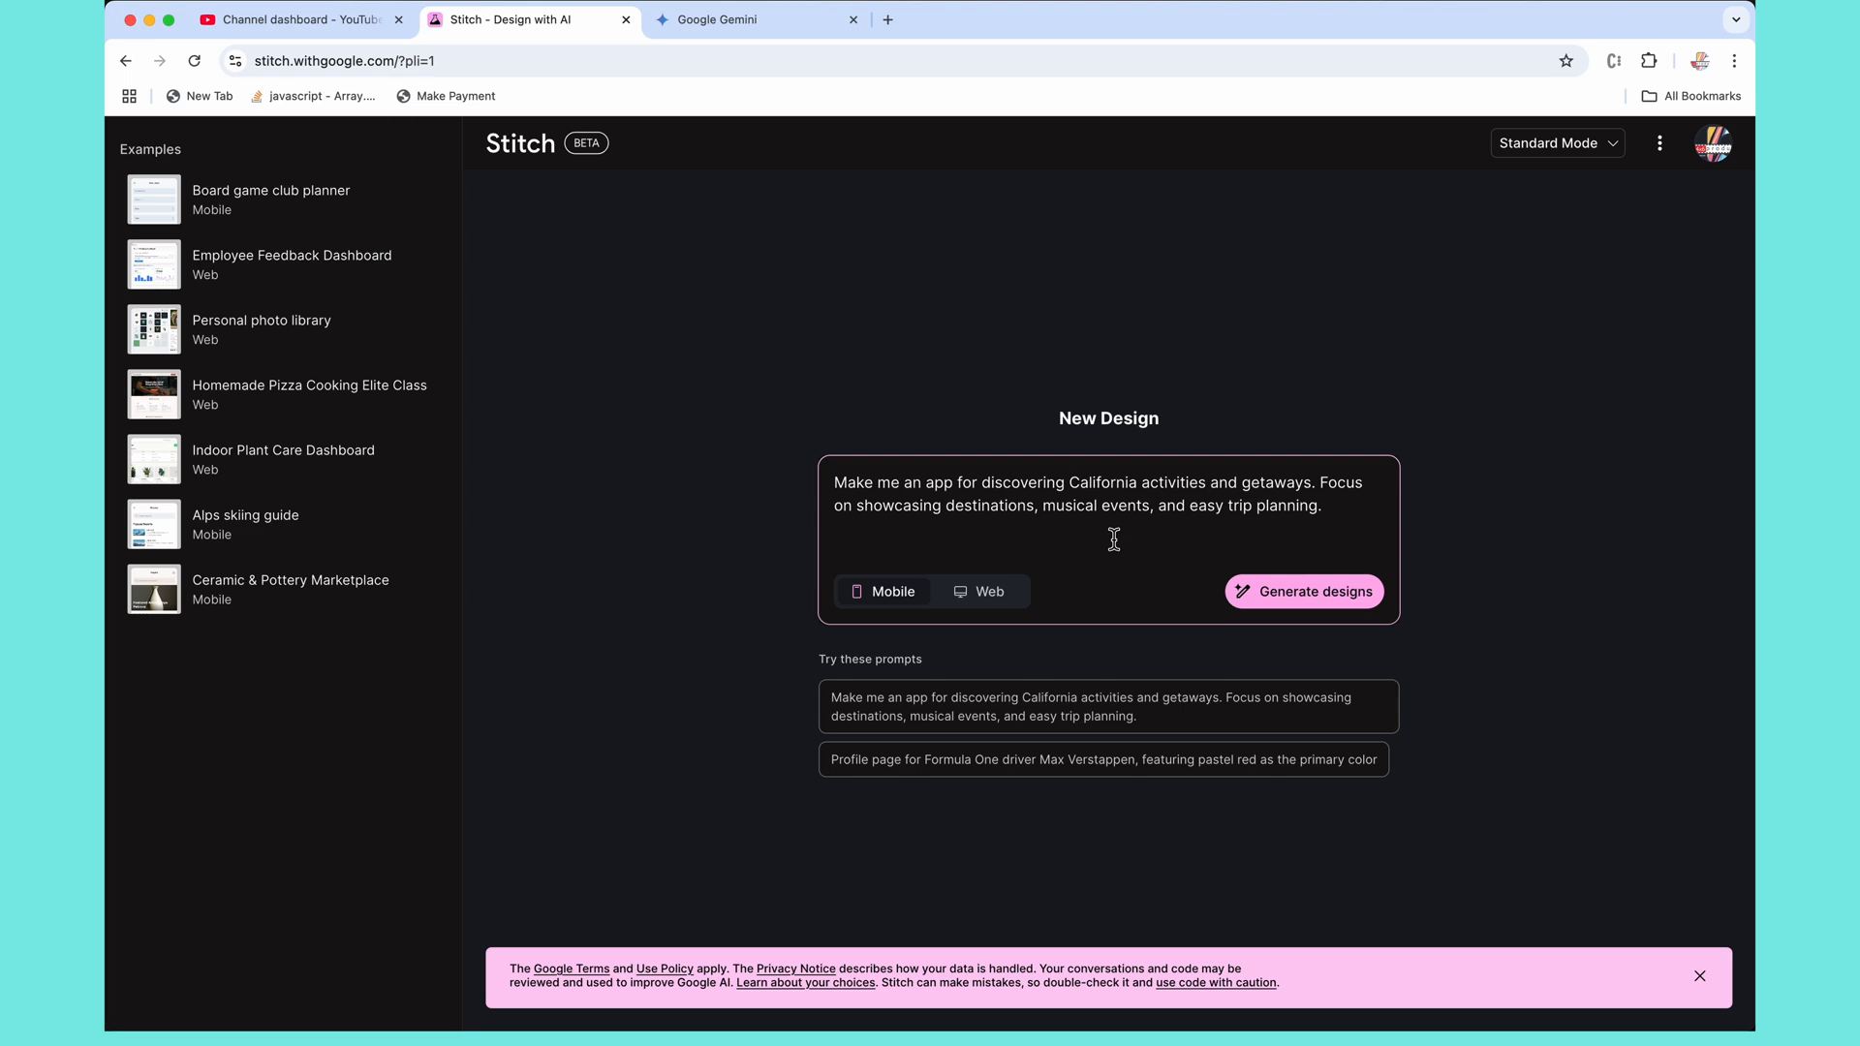
Step: Generate the designs from the California getaways prompt and reply "yes" to proceed with the proposed screens
left_click(1337, 605)
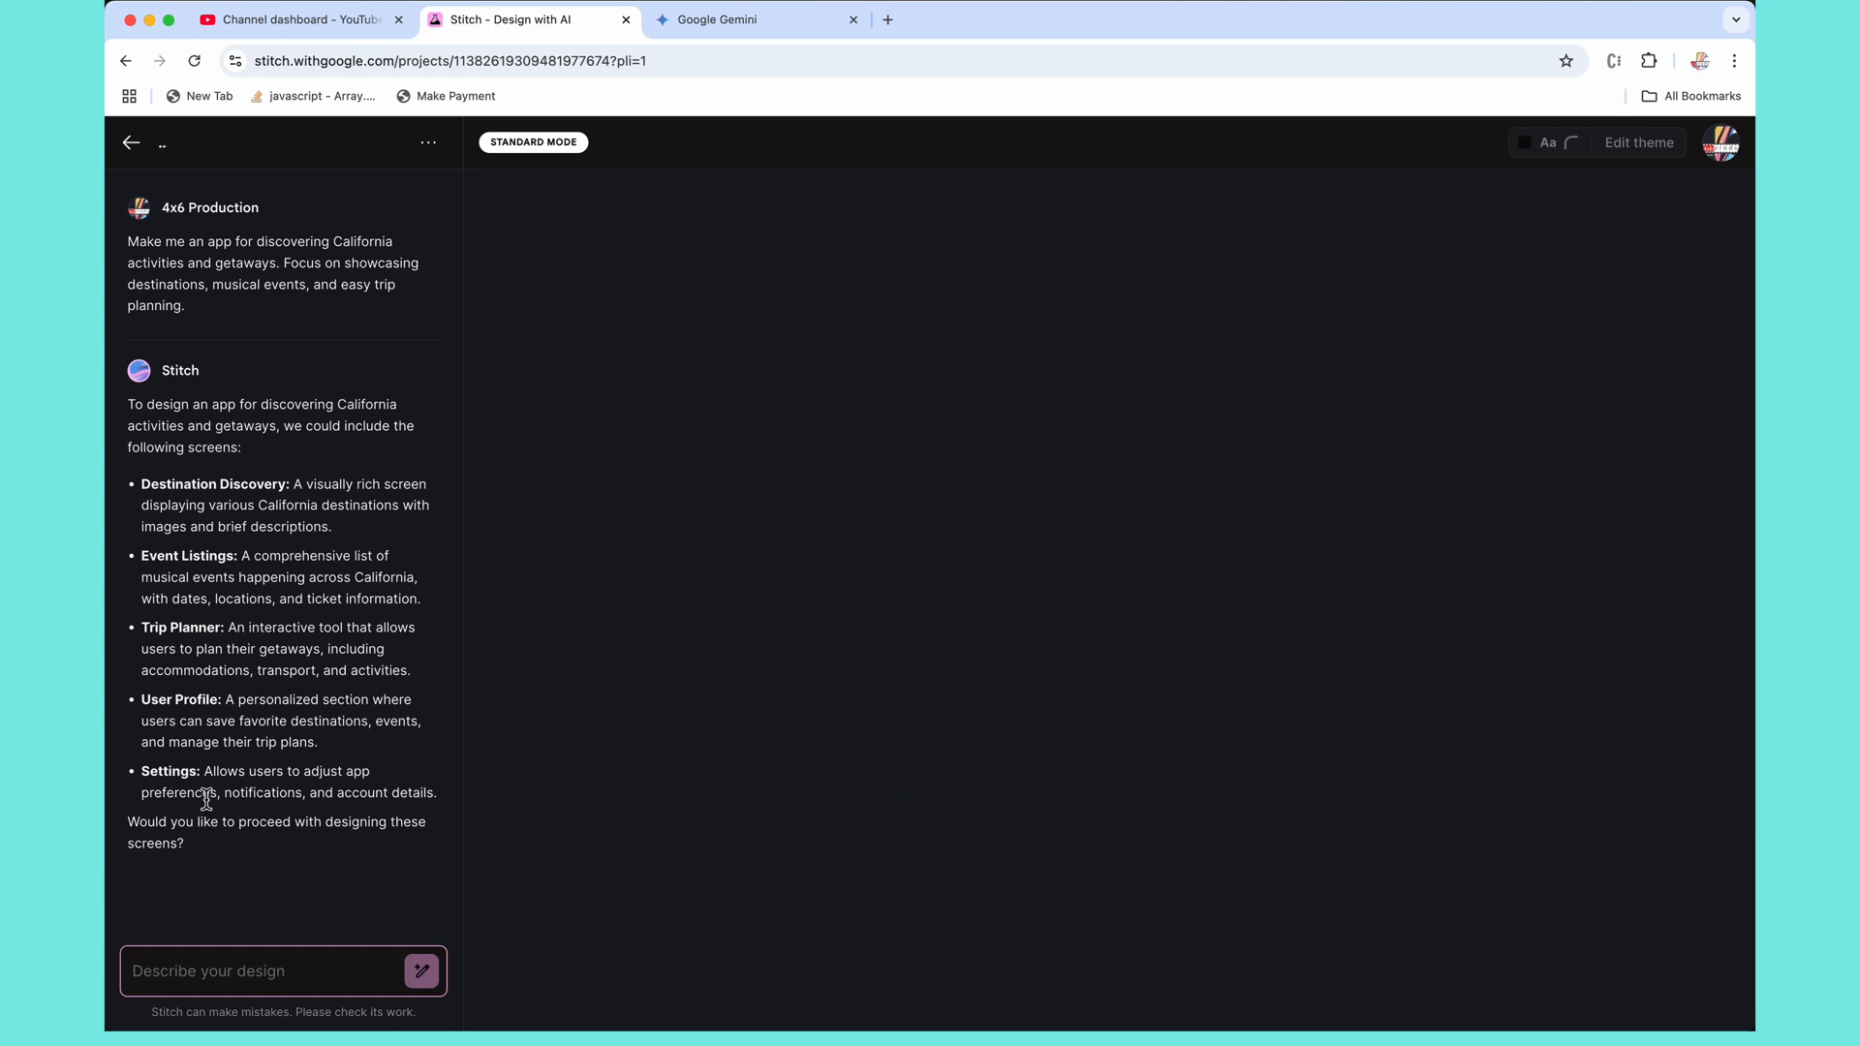
left_click(215, 971)
type("yes")
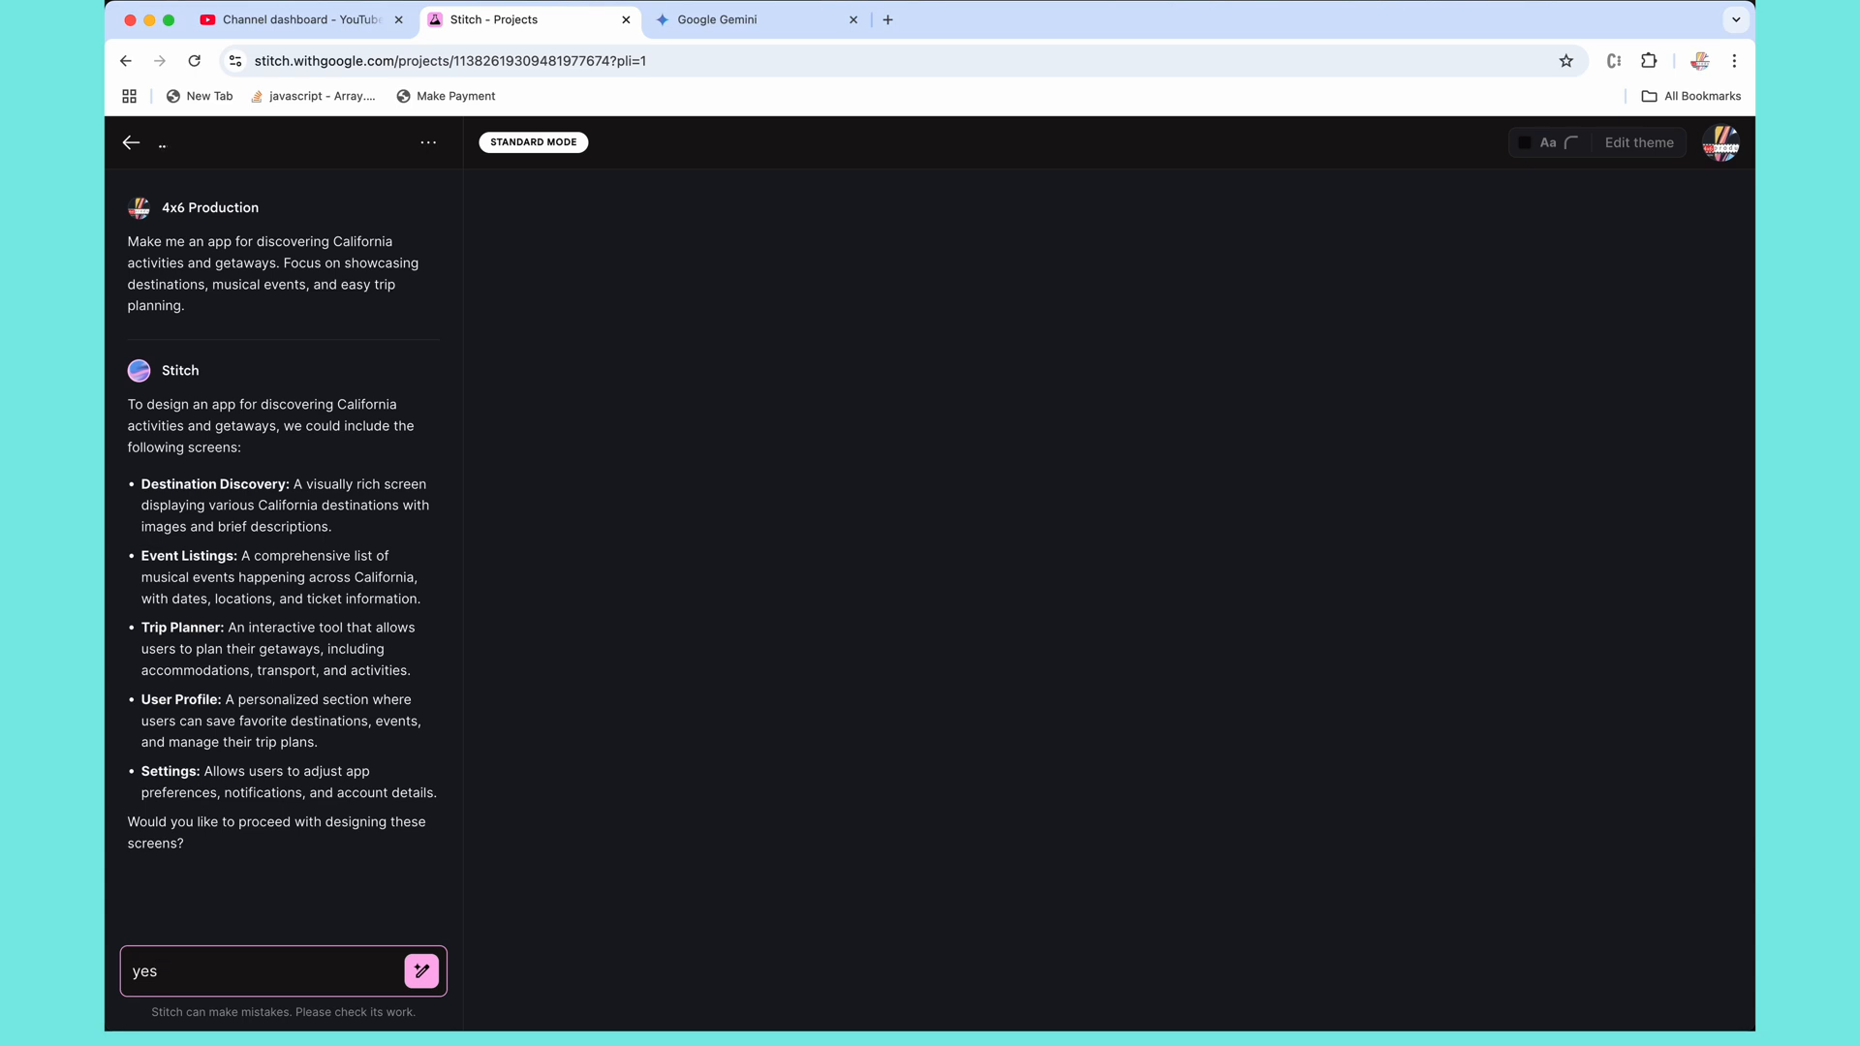
key("Return")
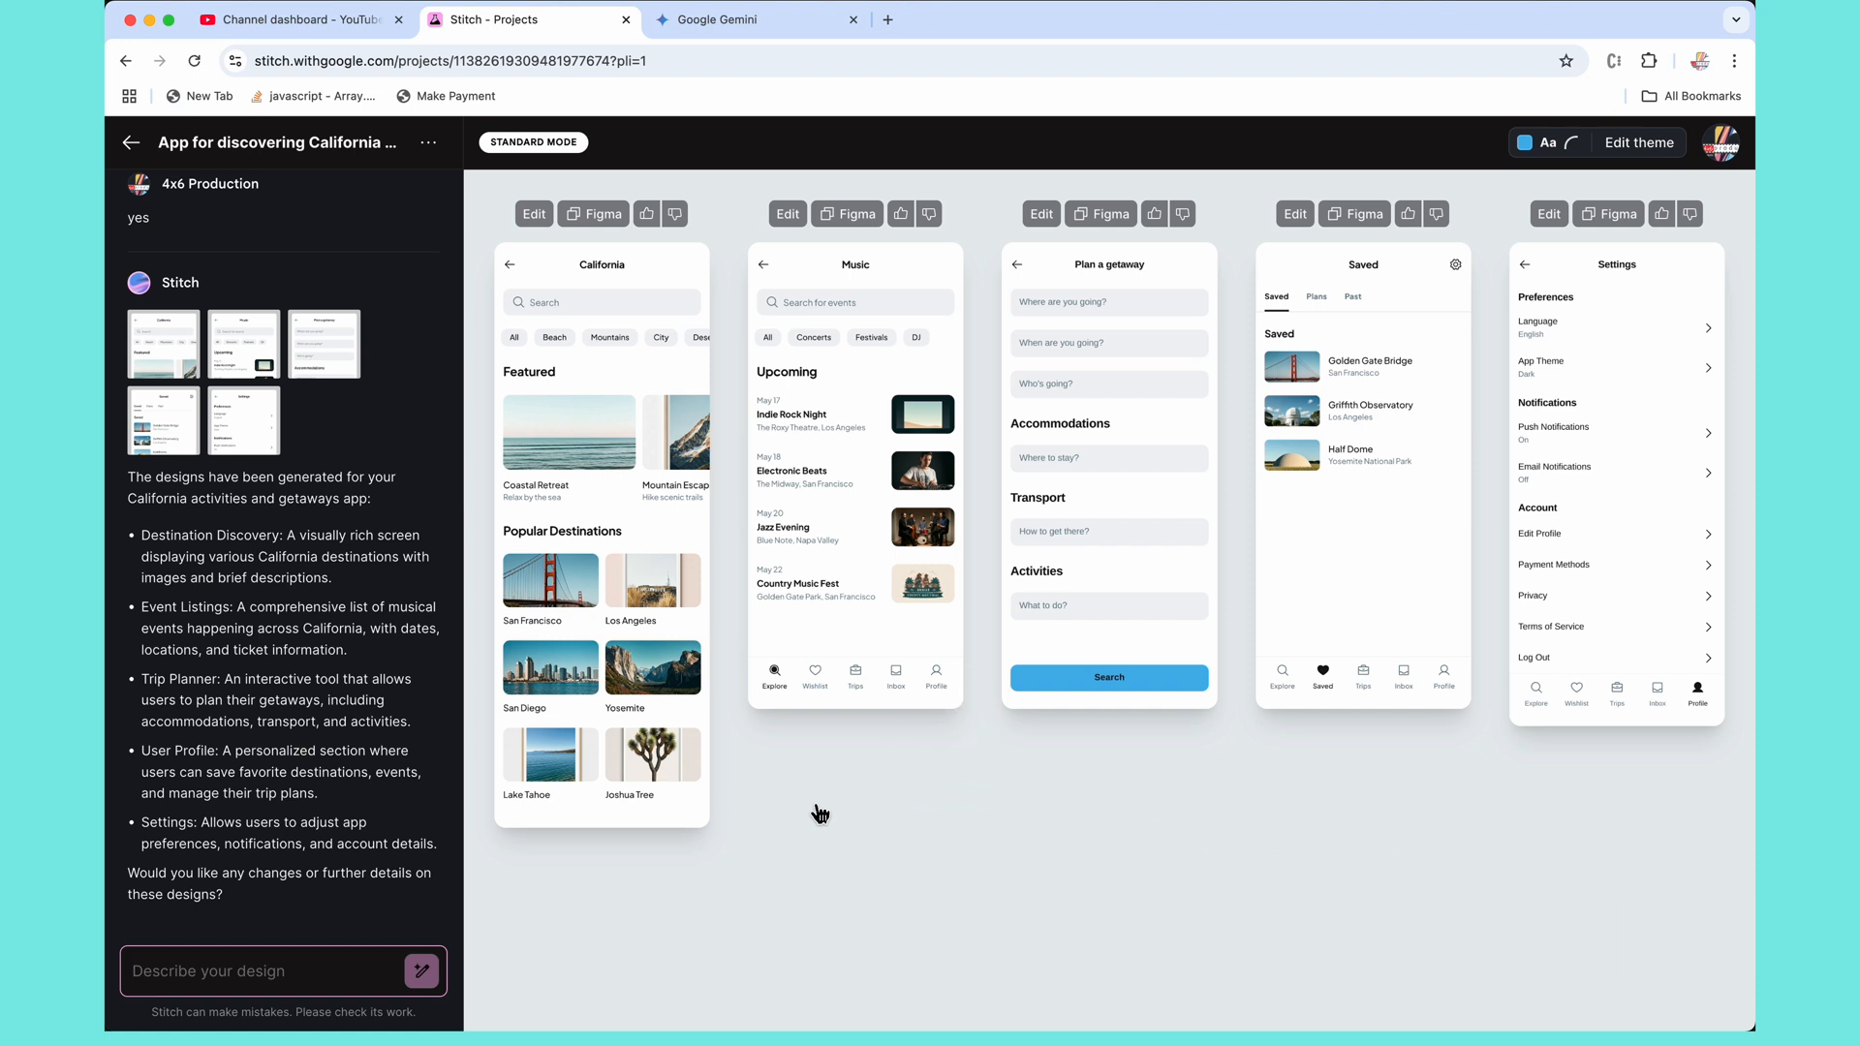
Step: Attach the California screen to the chat for editing and apply the red #EA2831 color theme to the designs
left_click(603, 214)
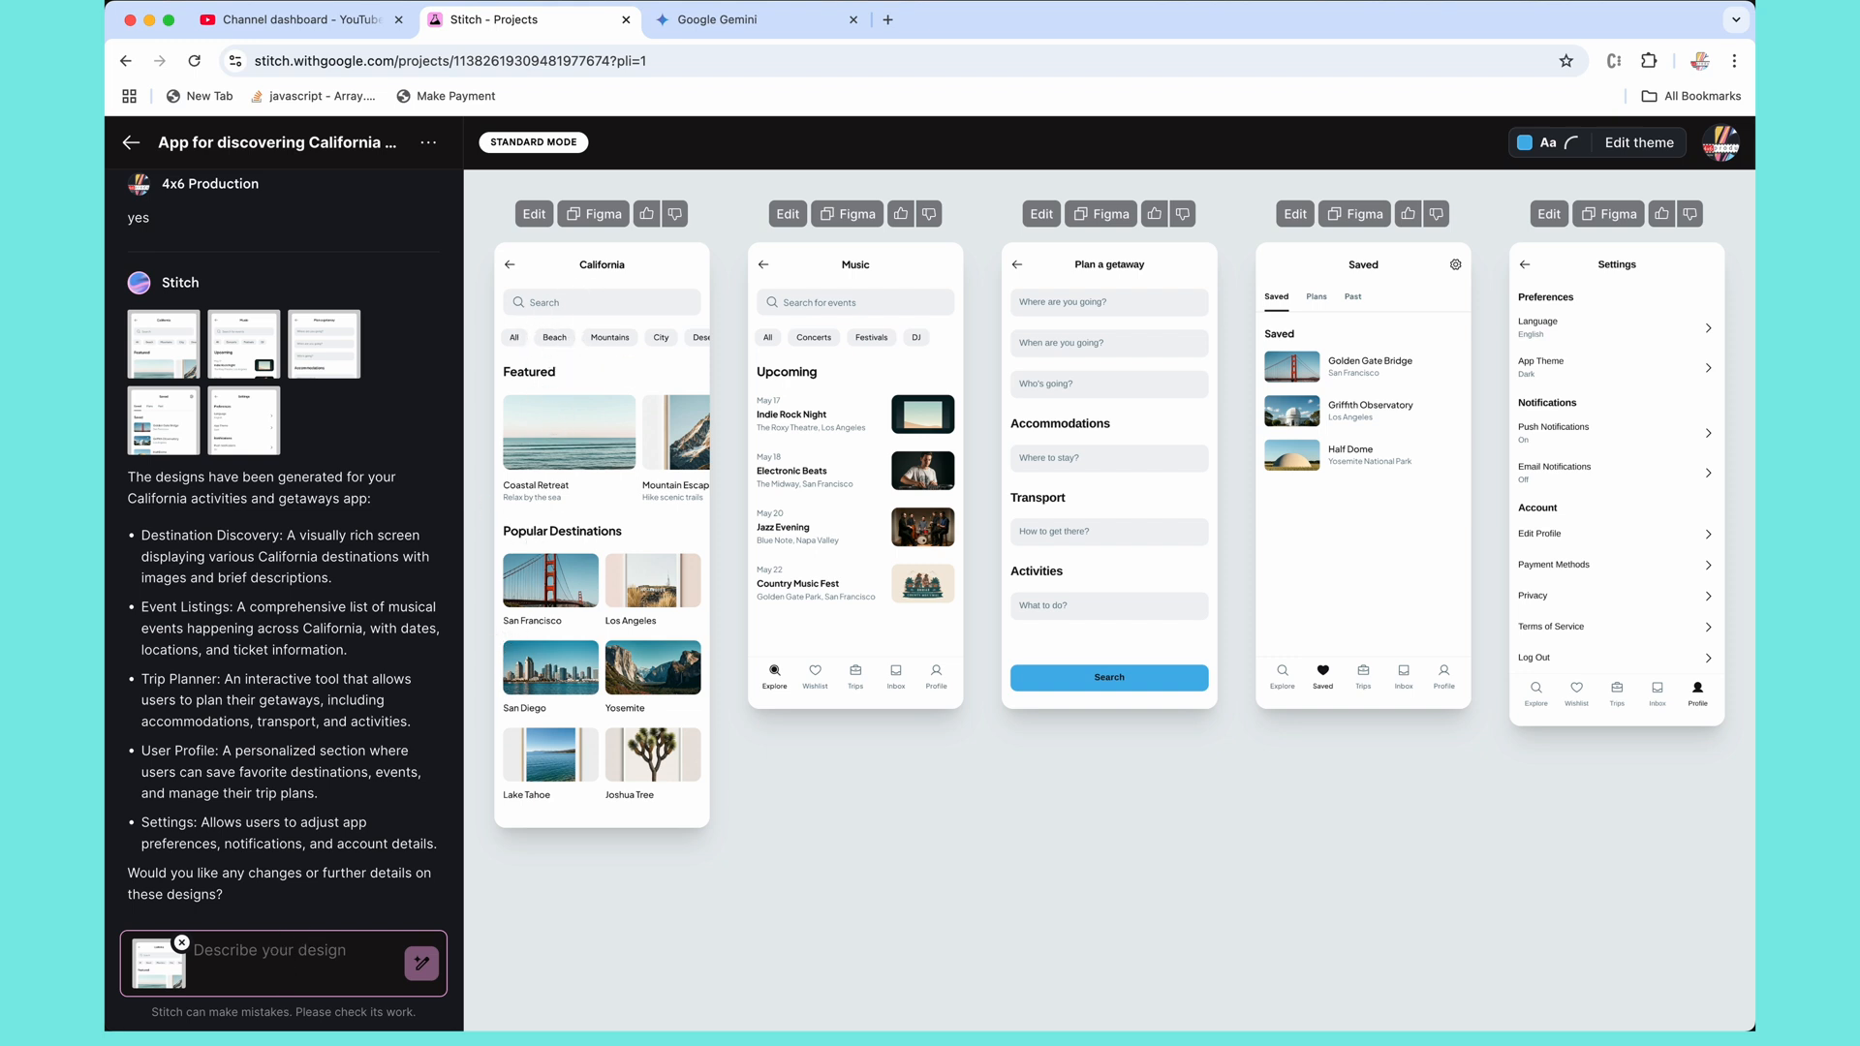
left_click(1538, 147)
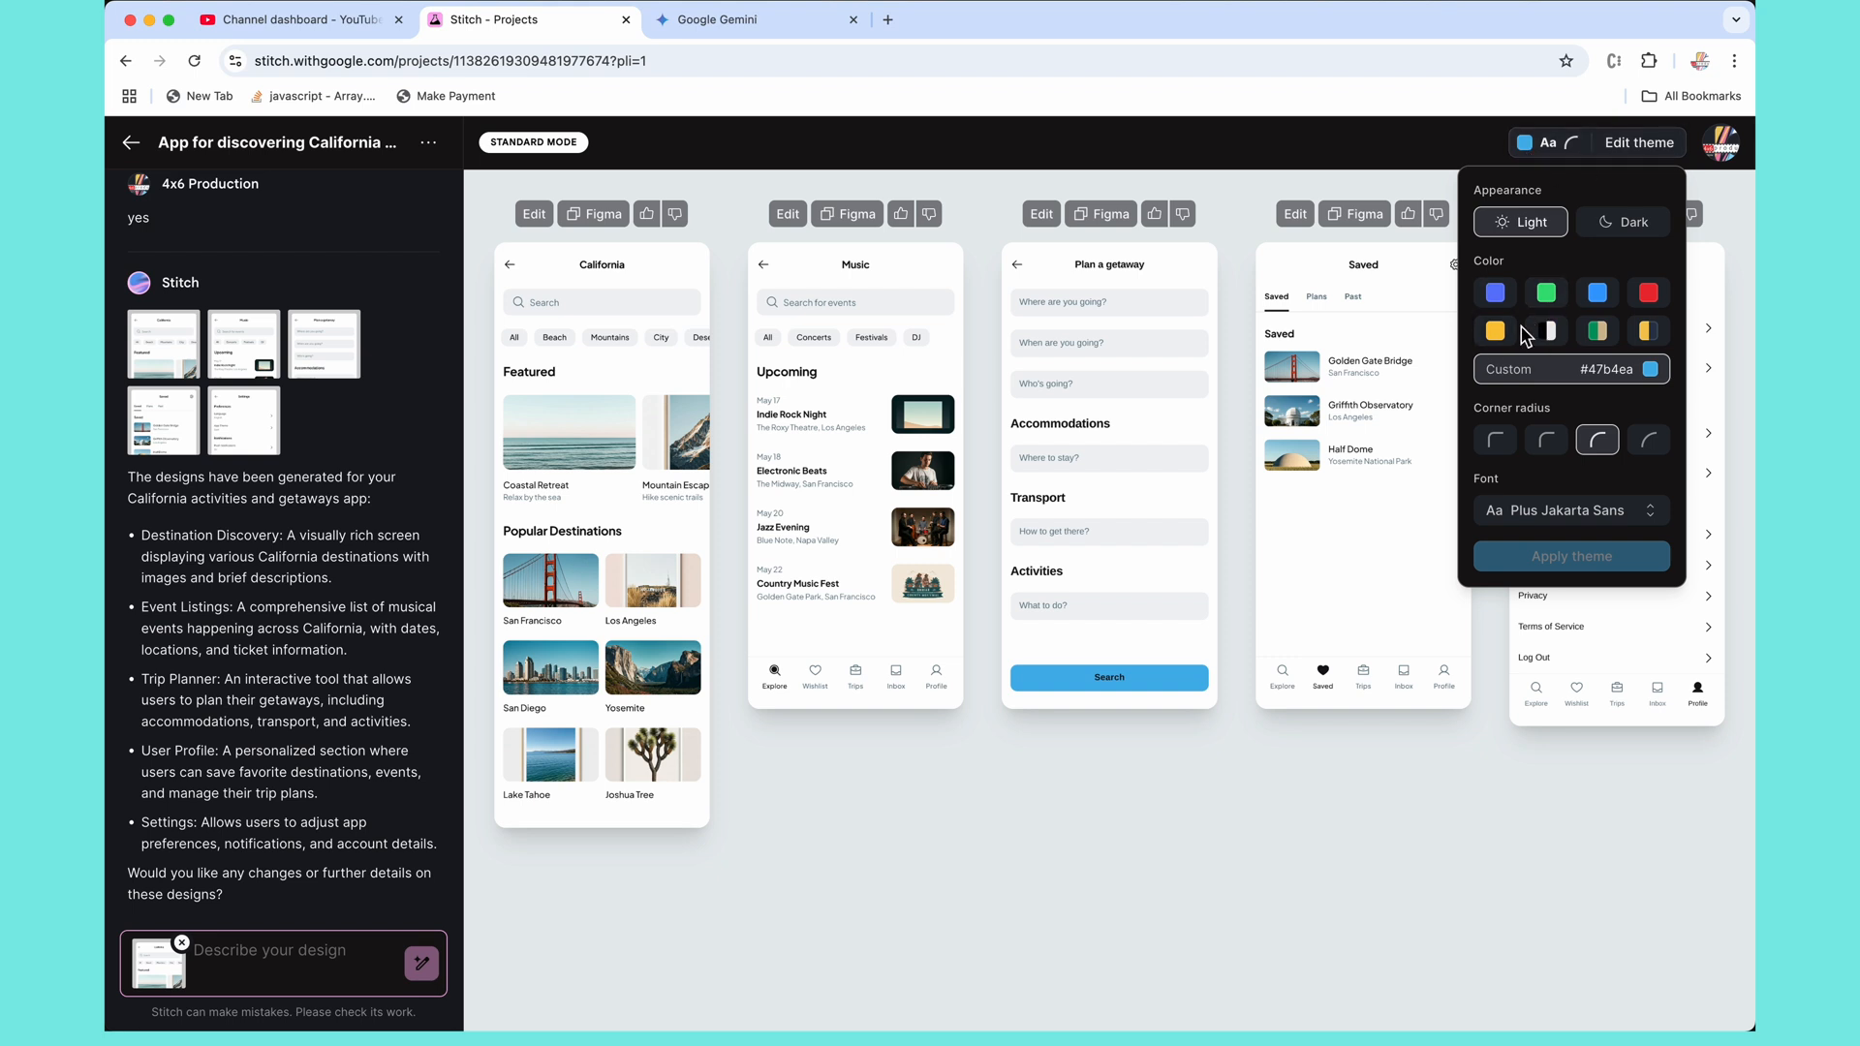
left_click(1644, 294)
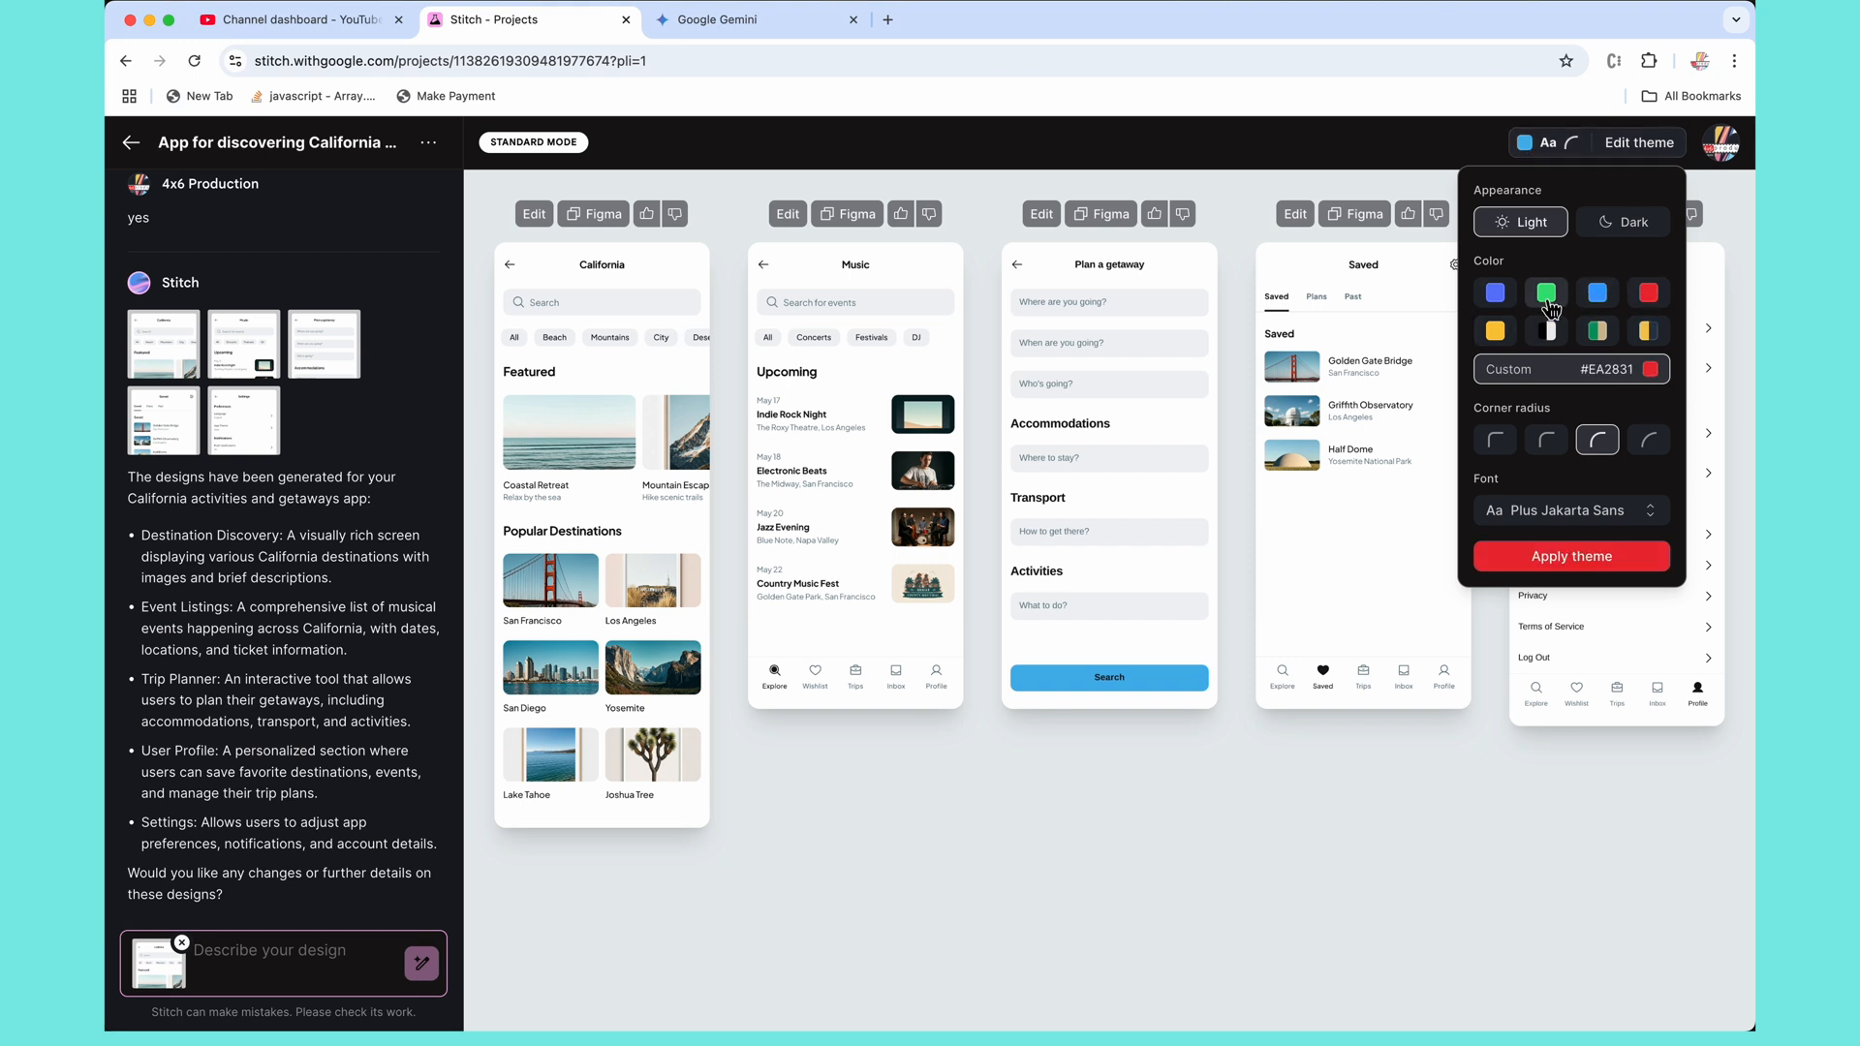
left_click(1581, 558)
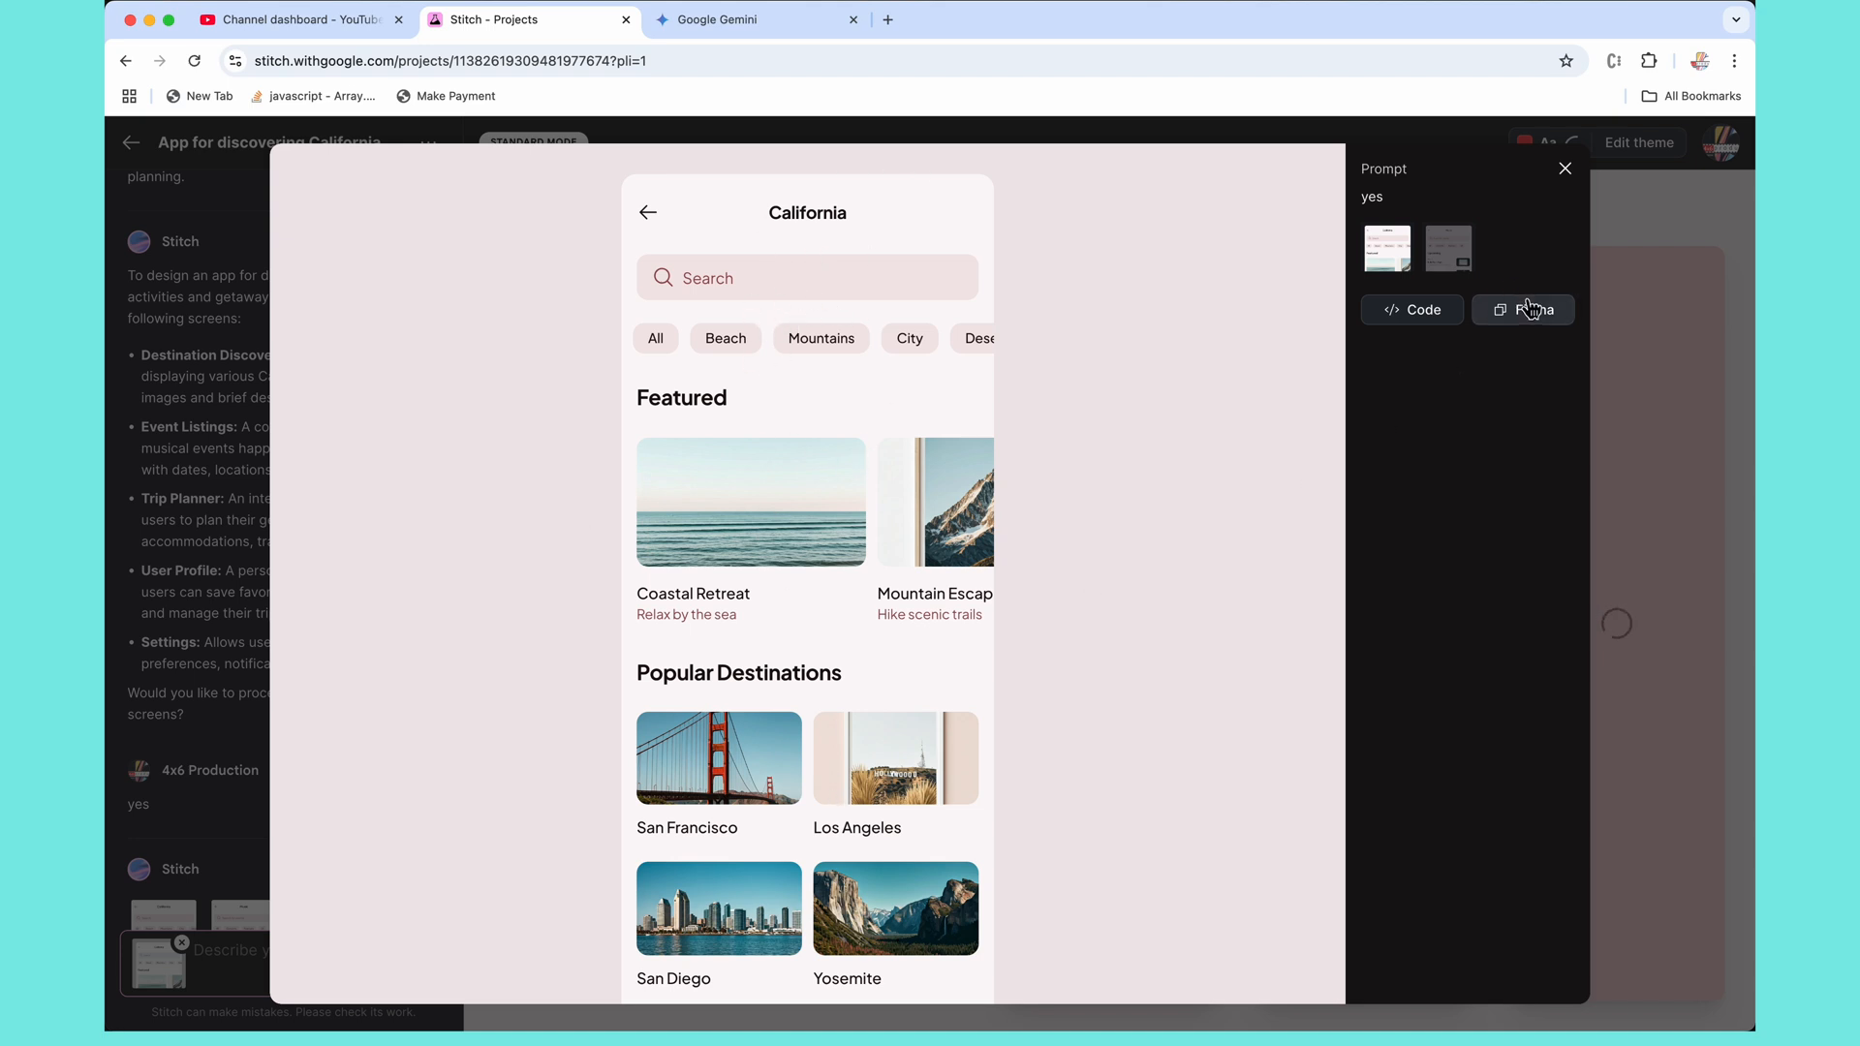
Step: Review the California screen's generated code and copy its design for Figma, allowing the site clipboard access
left_click(1404, 332)
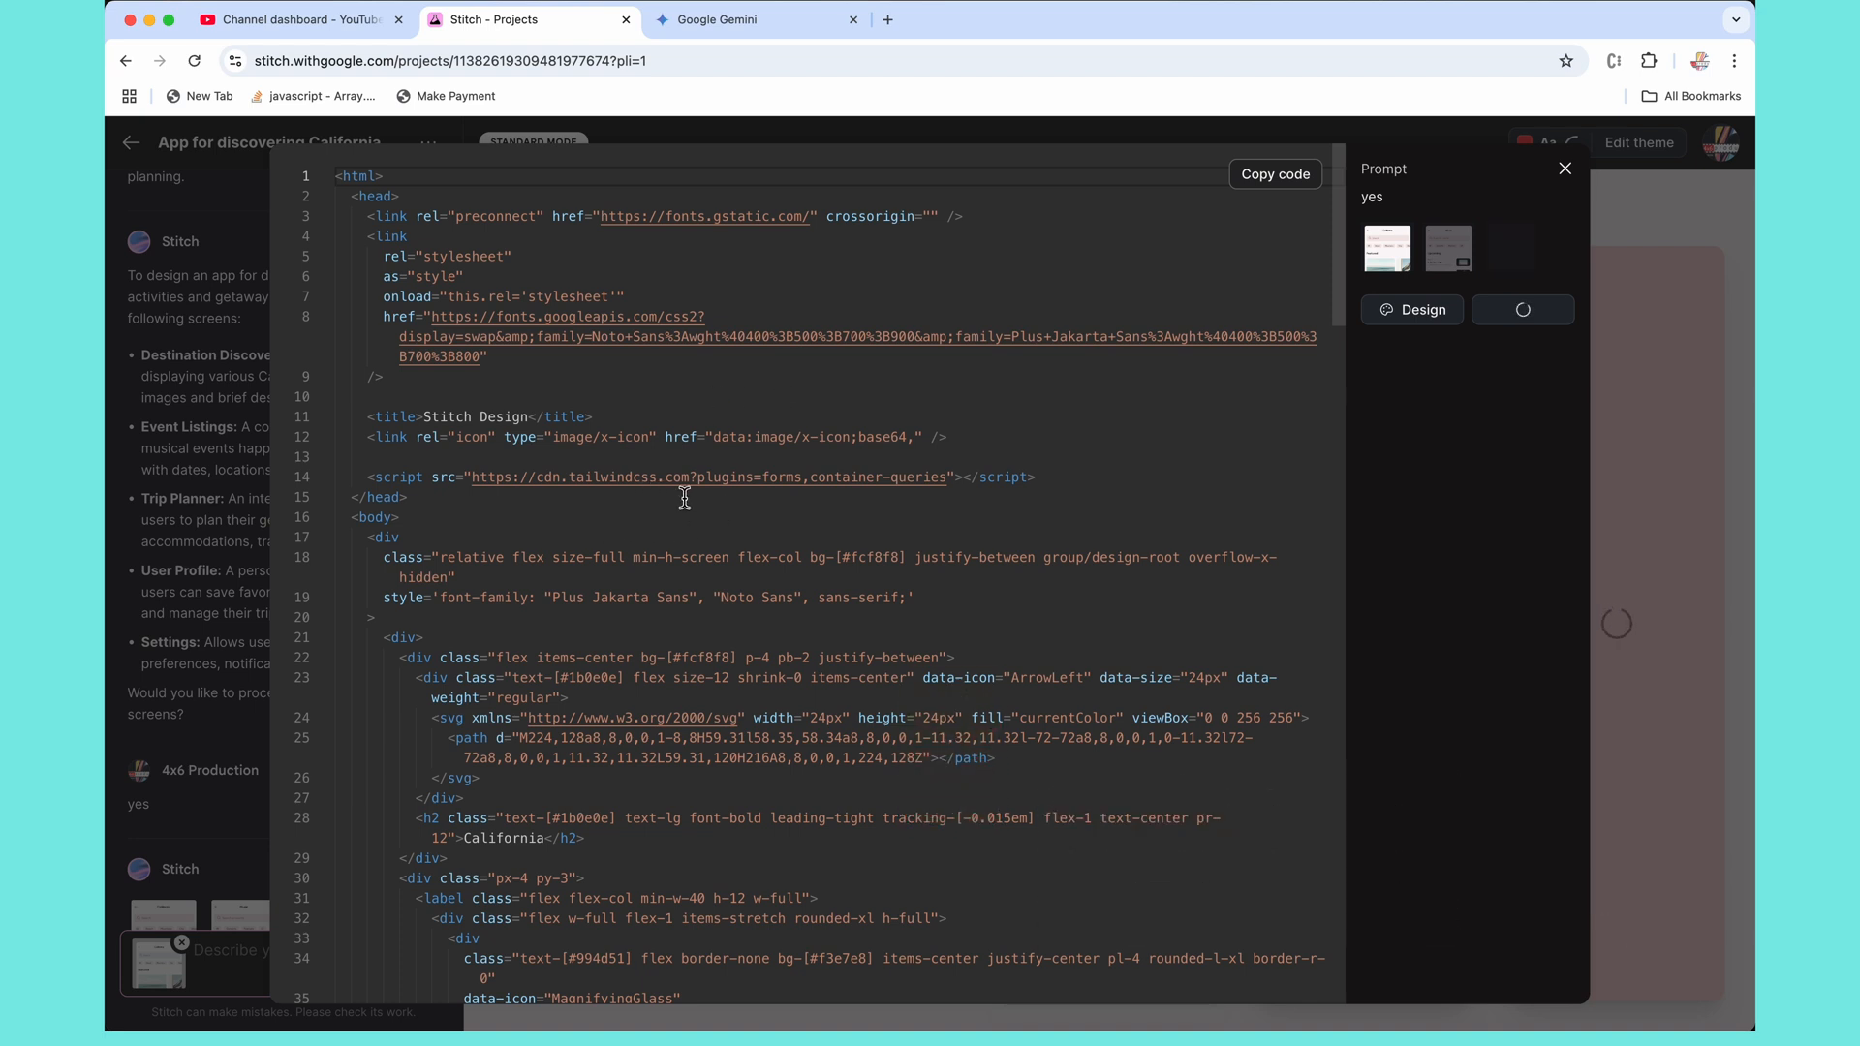
scroll(639, 772, "down", 3)
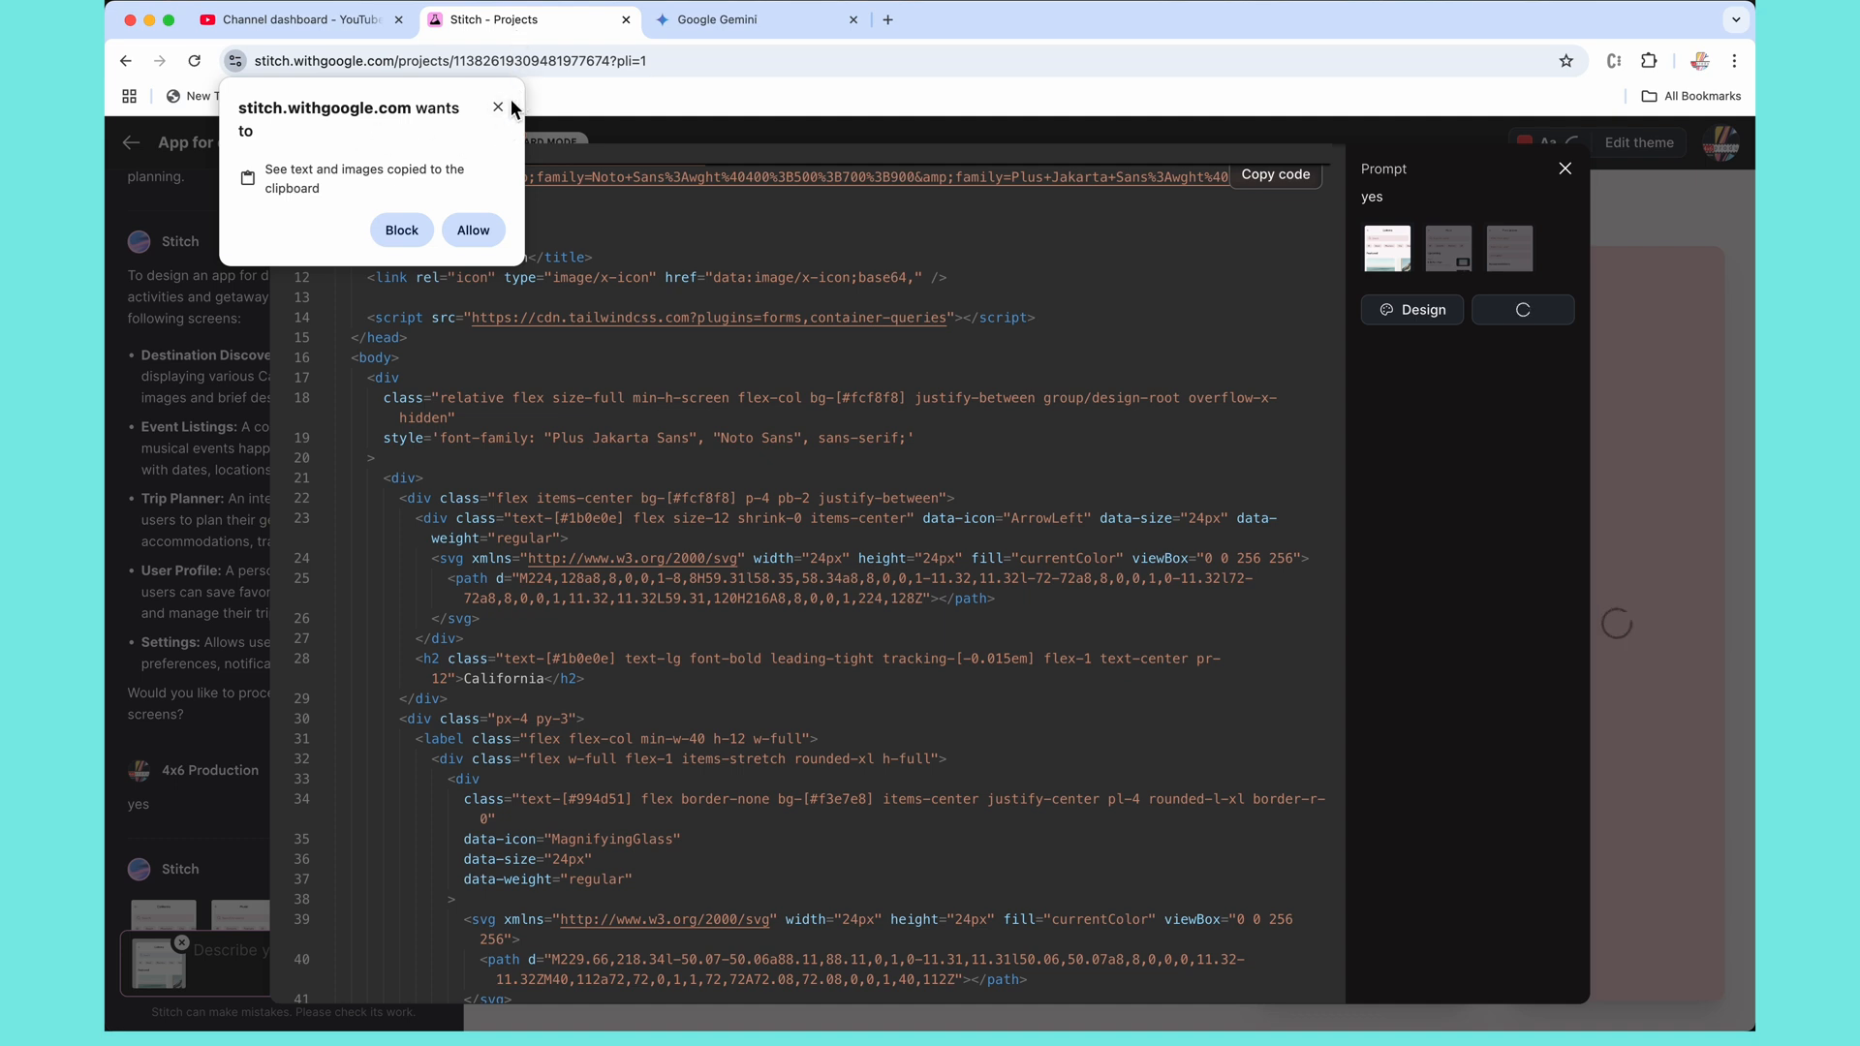
left_click(486, 235)
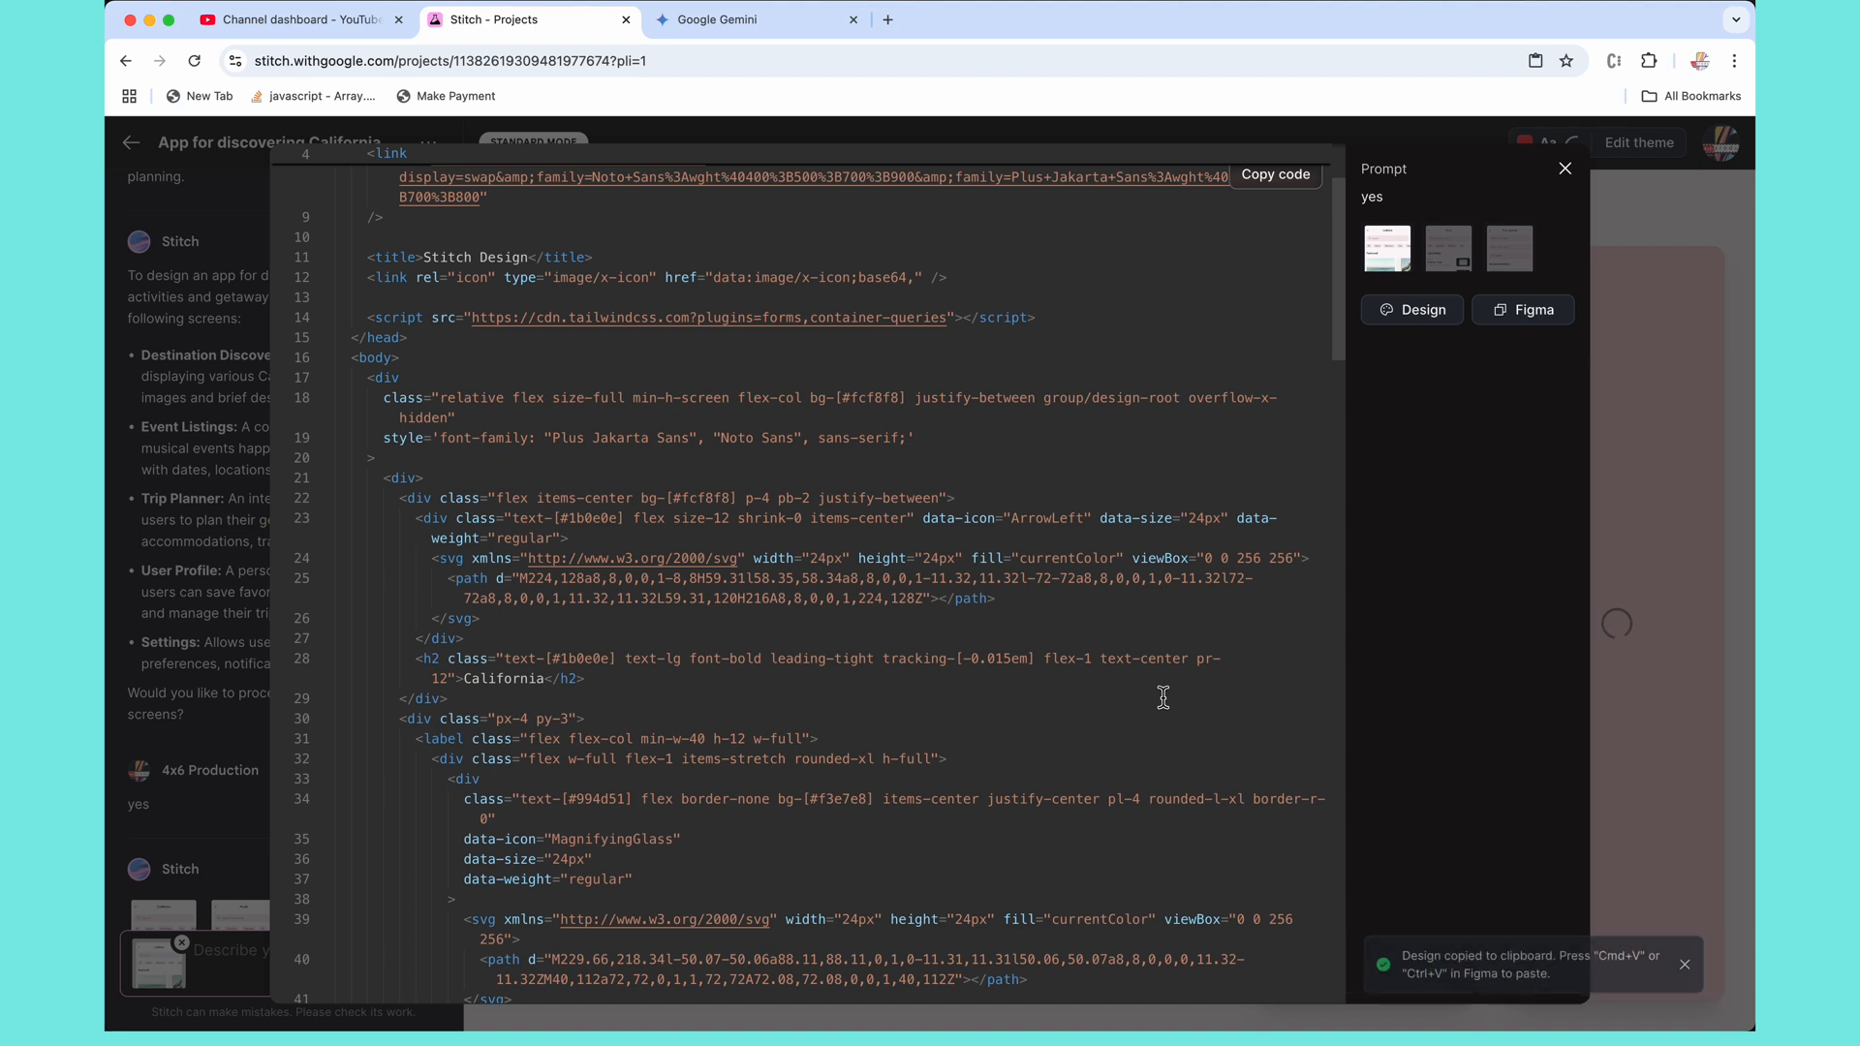
scroll(1162, 698, "down", 3)
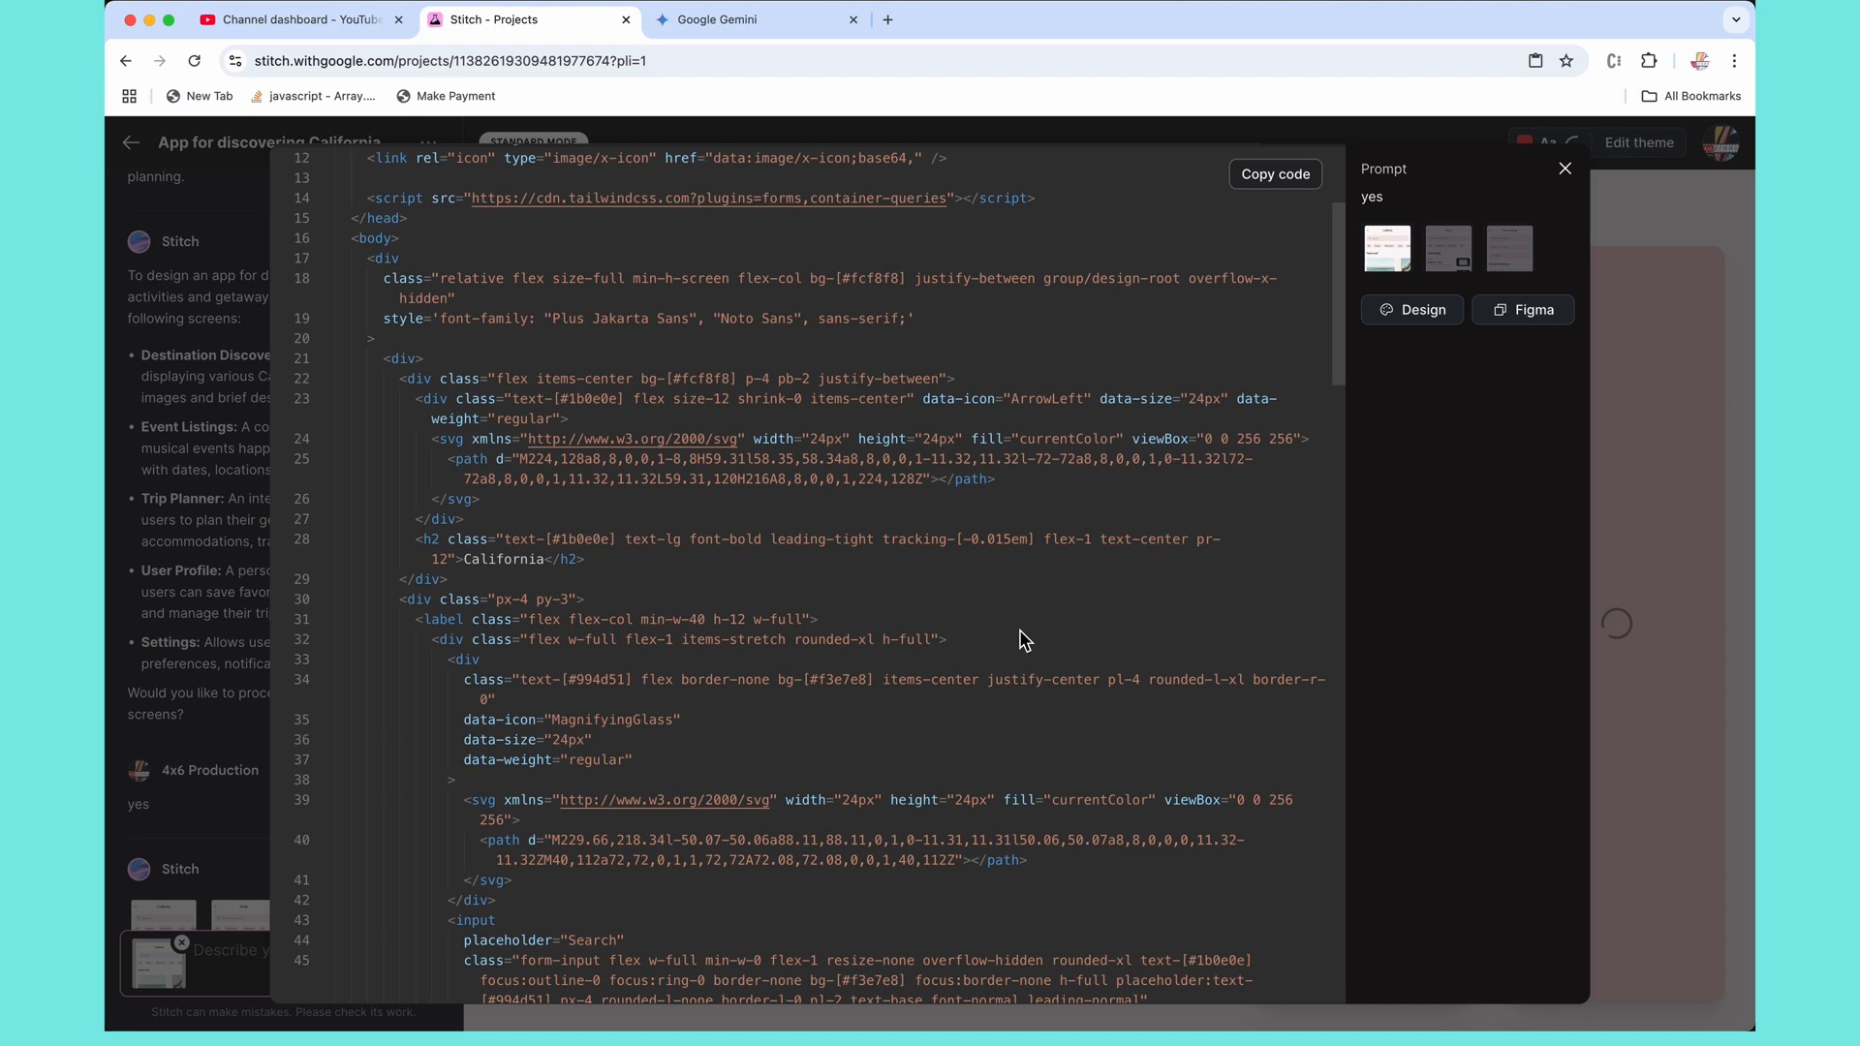
key("Escape")
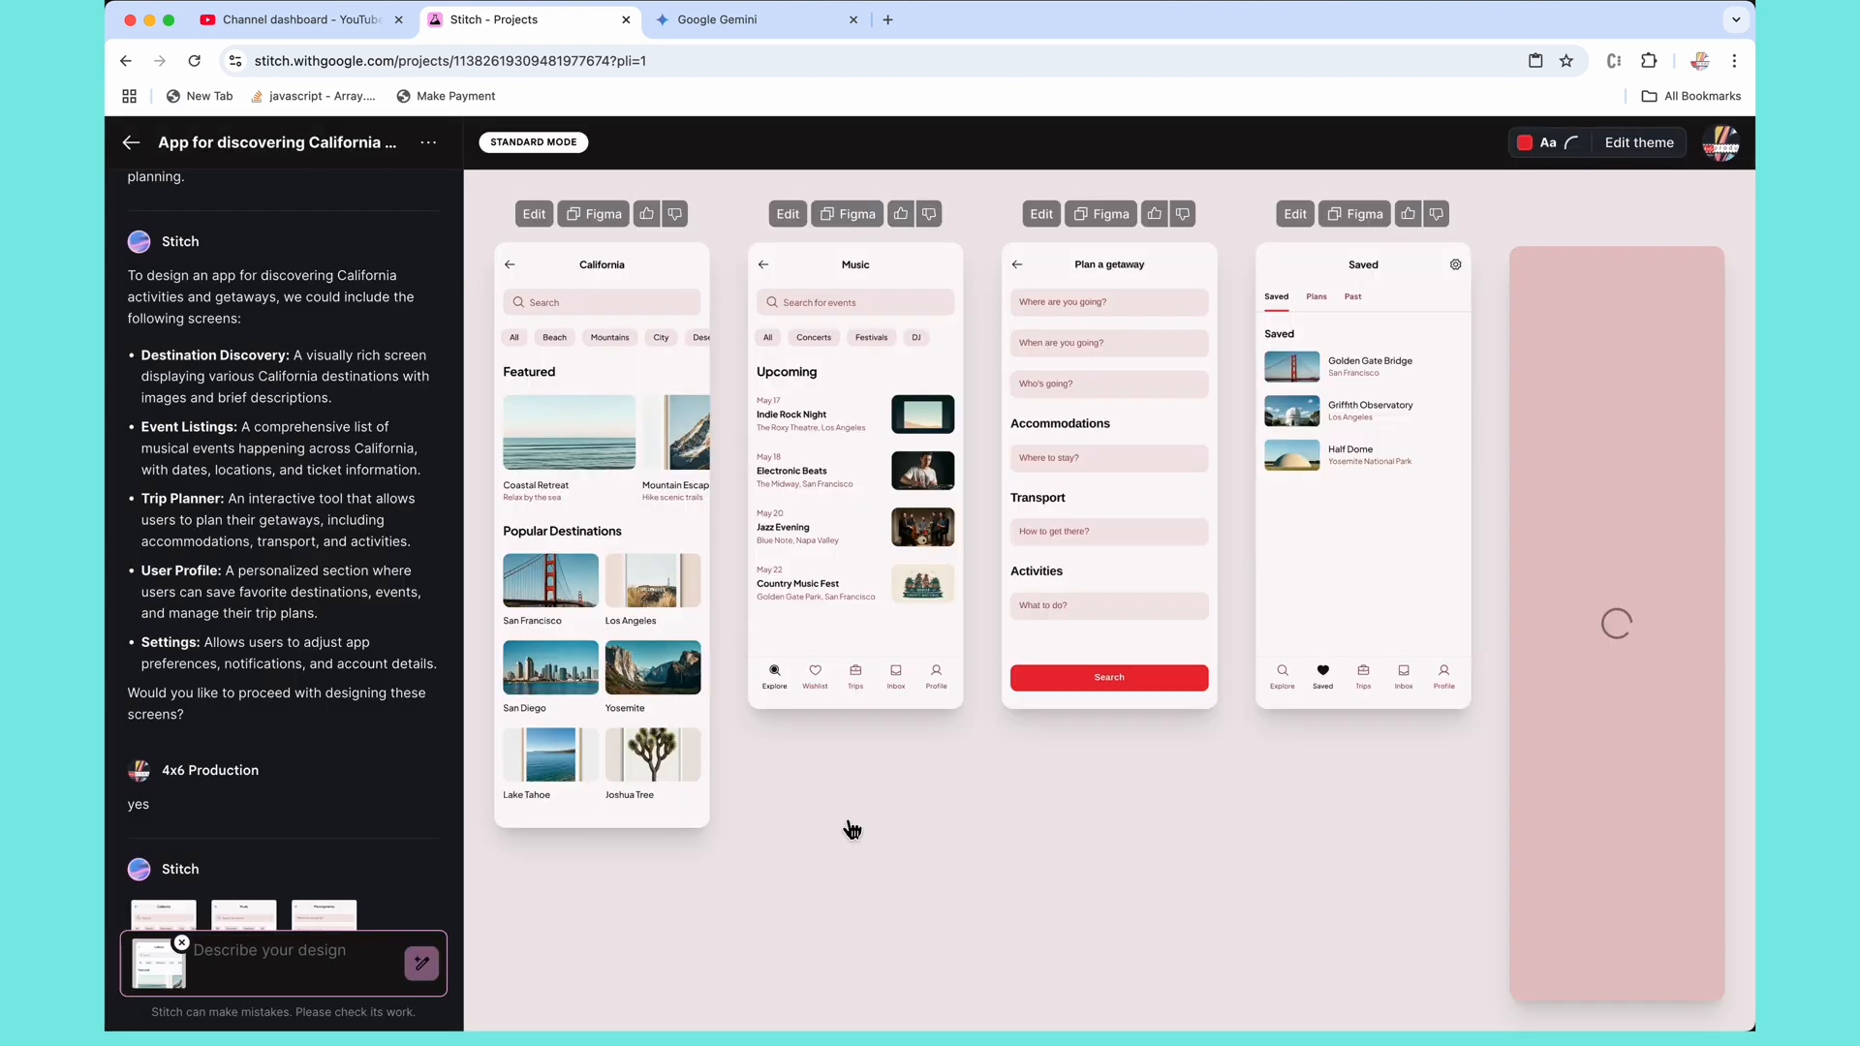